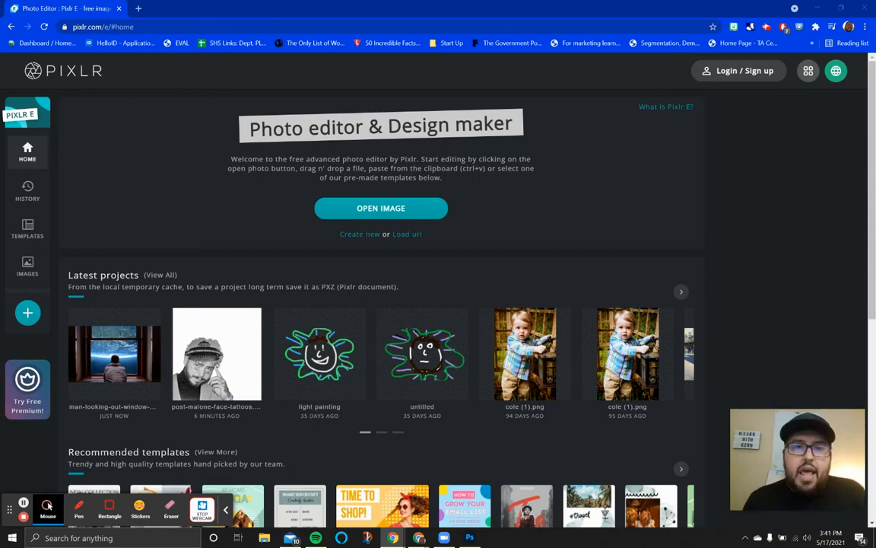
# Open the Man-Looking-Out-Window-1 image from the Downloads folder for editing.
pyautogui.click(351, 210)
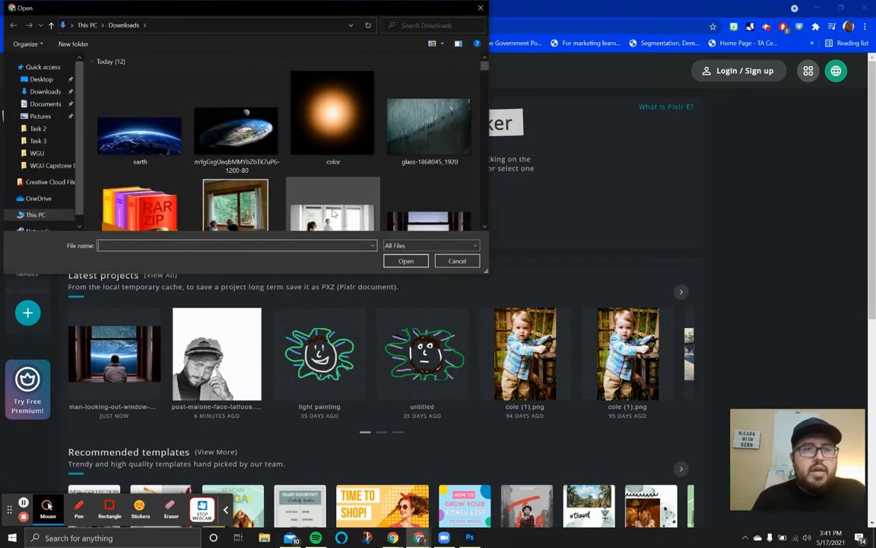
pyautogui.scroll(-5, 333, 190)
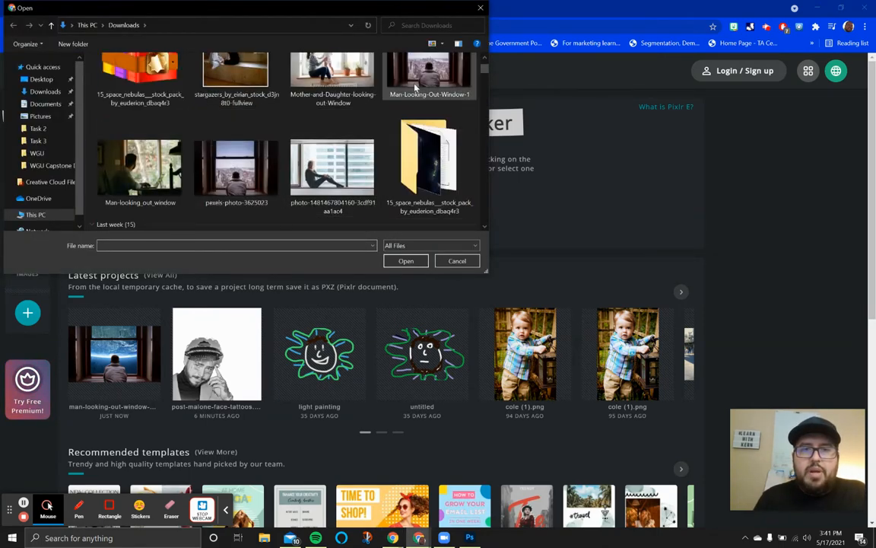
pyautogui.scroll(2, 363, 94)
pyautogui.click(402, 112)
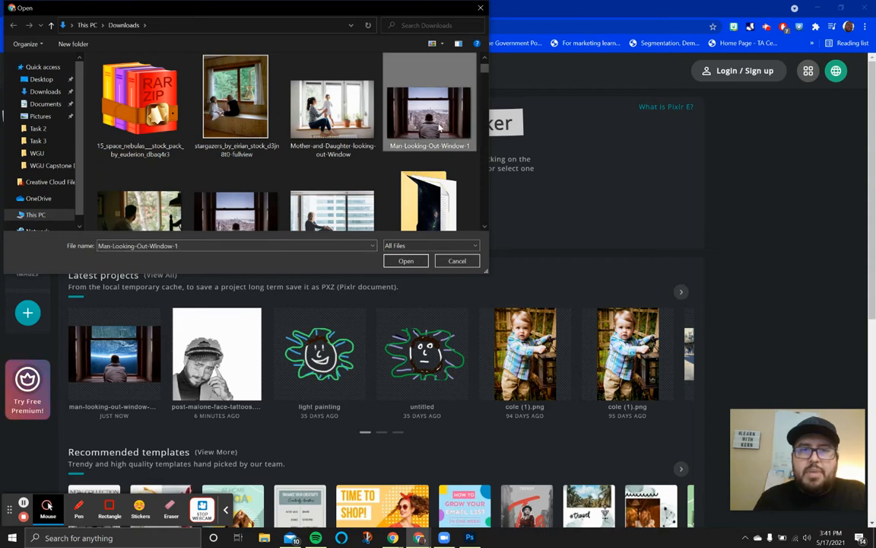
pyautogui.doubleClick(438, 122)
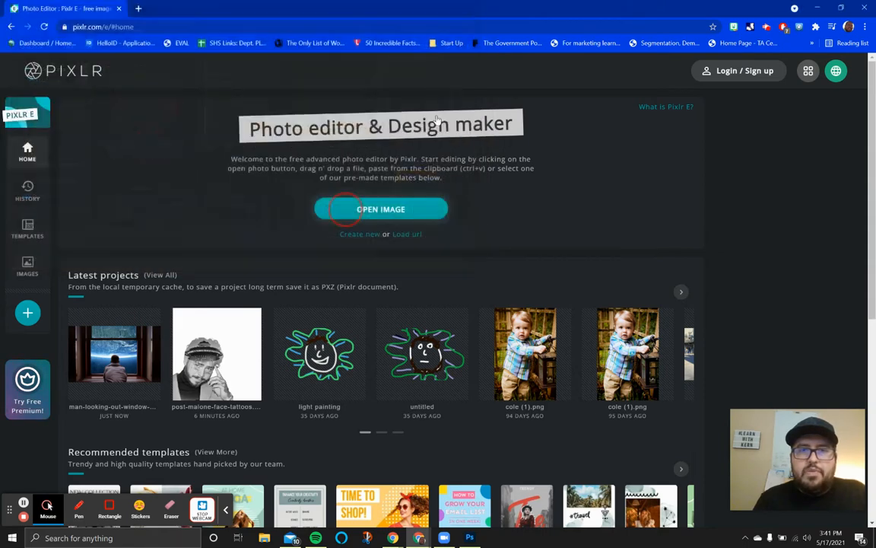
pyautogui.scroll(3, 513, 311)
pyautogui.scroll(-2, 514, 313)
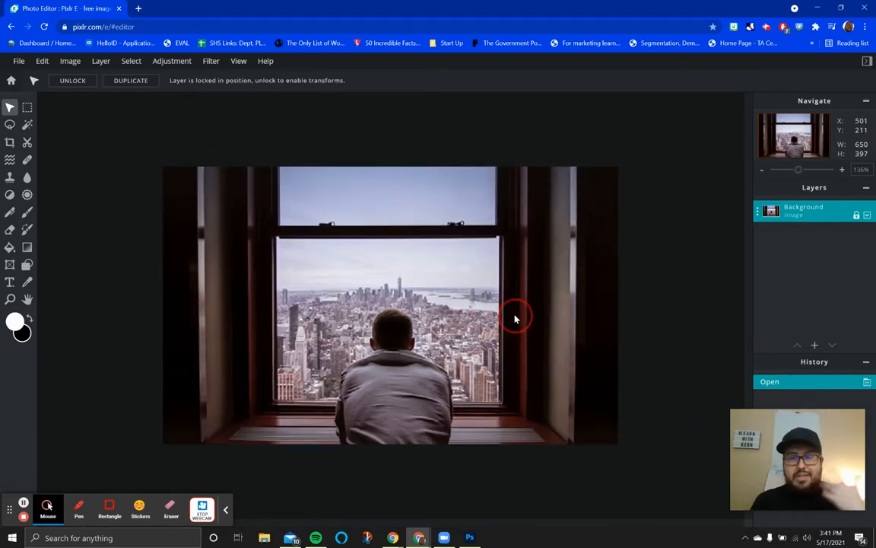
pyautogui.scroll(2, 515, 316)
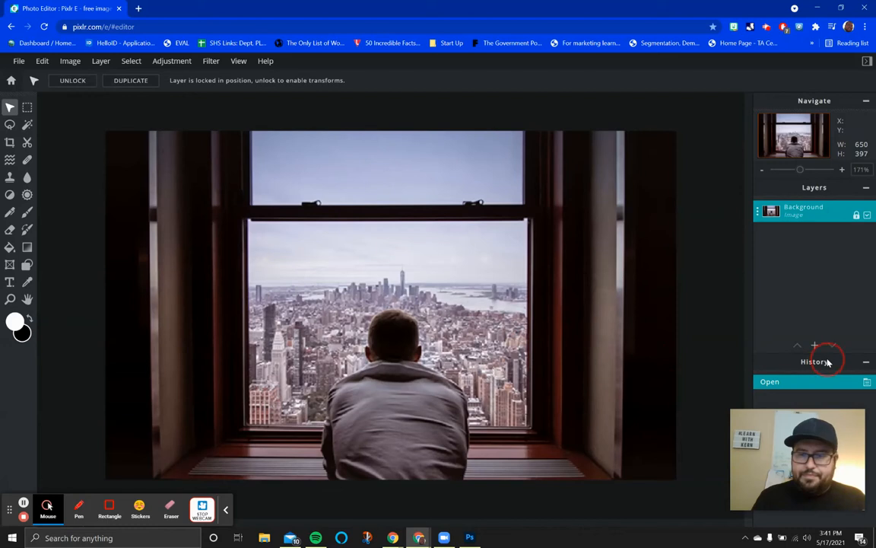
pyautogui.moveTo(852, 422)
pyautogui.moveTo(843, 421)
pyautogui.mouseDown()
pyautogui.moveTo(818, 449)
pyautogui.moveTo(852, 442)
pyautogui.moveTo(853, 432)
pyautogui.mouseUp()
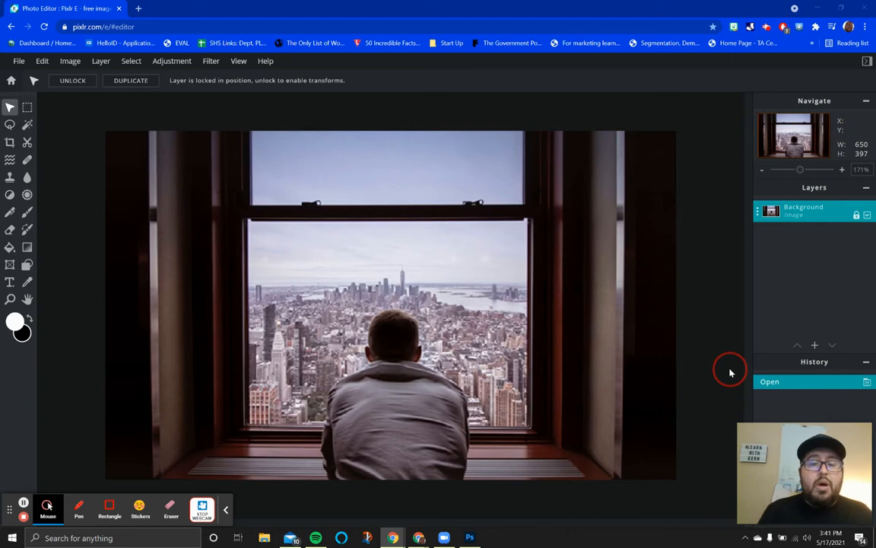
pyautogui.scroll(1, 492, 308)
pyautogui.scroll(1, 492, 305)
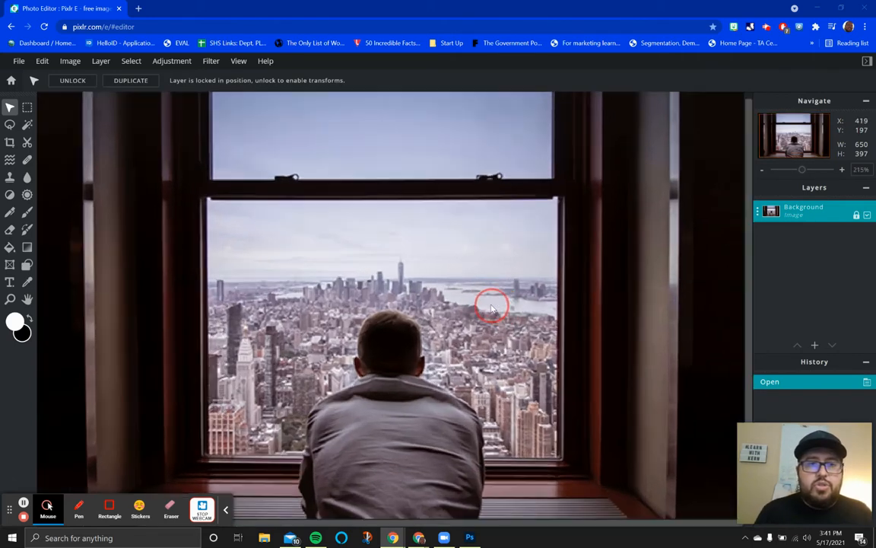
pyautogui.scroll(-1, 490, 305)
pyautogui.scroll(-1, 488, 306)
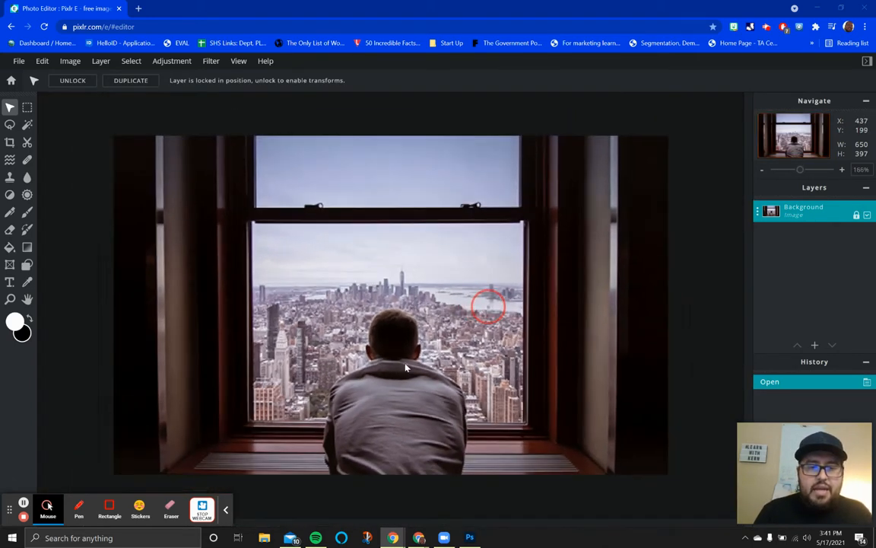
pyautogui.click(225, 509)
pyautogui.scroll(1, 453, 326)
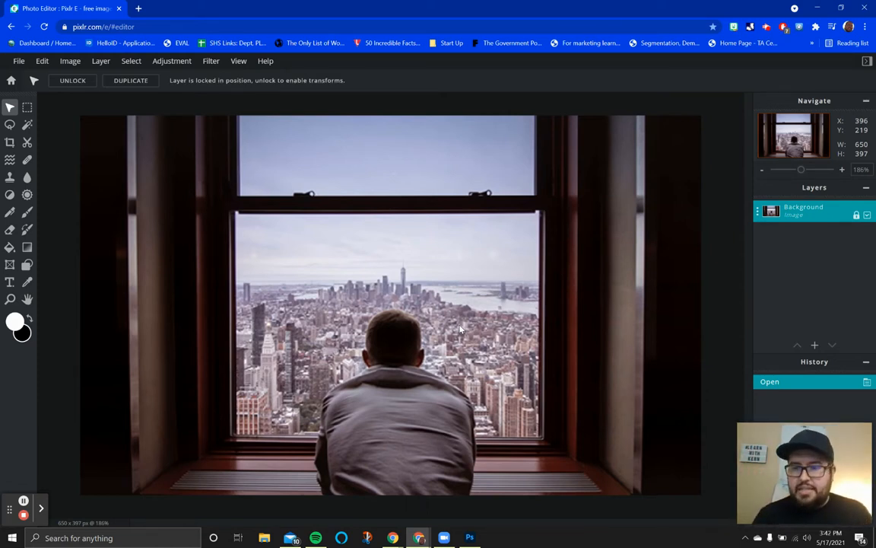
pyautogui.scroll(-3, 486, 302)
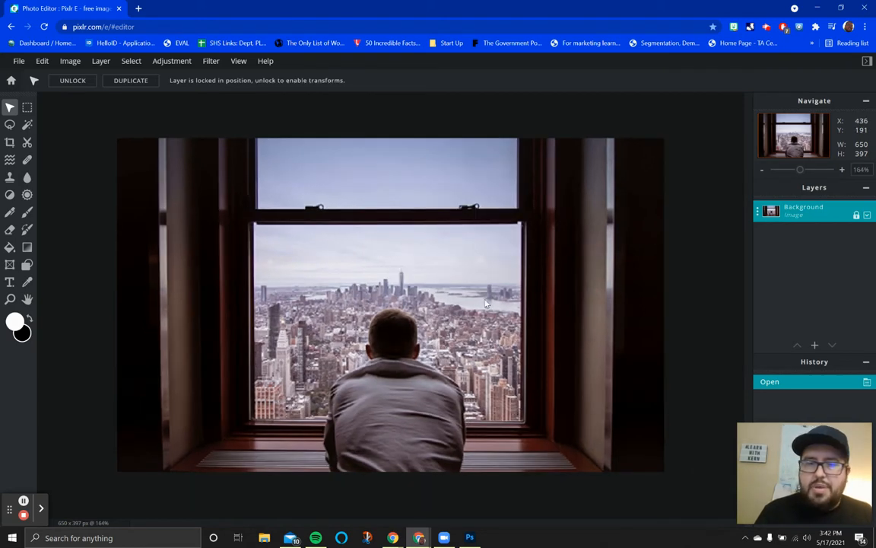
pyautogui.scroll(3, 578, 274)
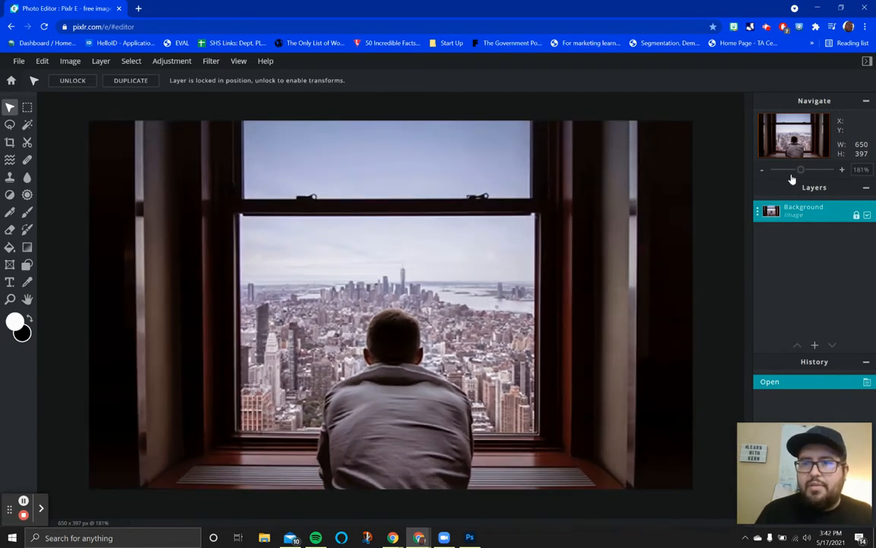
pyautogui.moveTo(801, 170)
pyautogui.mouseDown()
pyautogui.moveTo(815, 172)
pyautogui.moveTo(803, 176)
pyautogui.mouseUp()
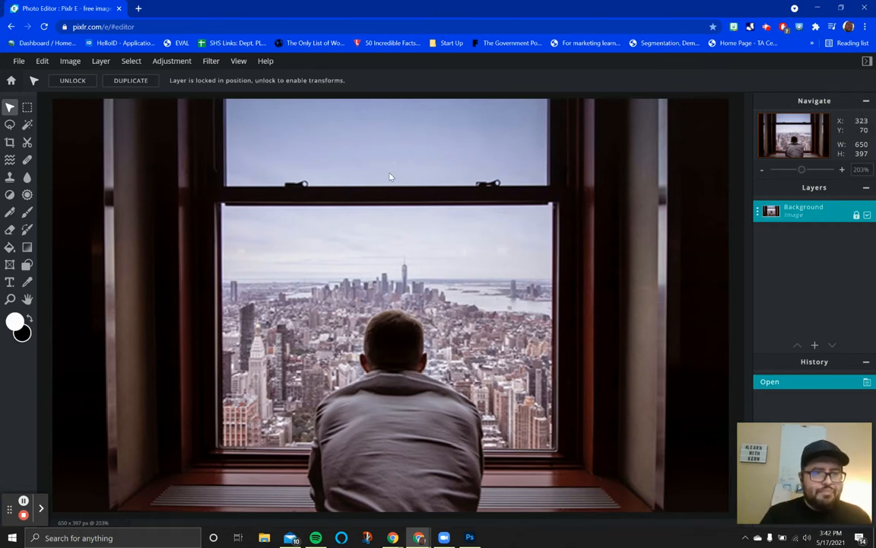
# Select the lower window pane with the polygonal lasso, tracing around the man's head and shoulders to leave him out.
pyautogui.click(11, 126)
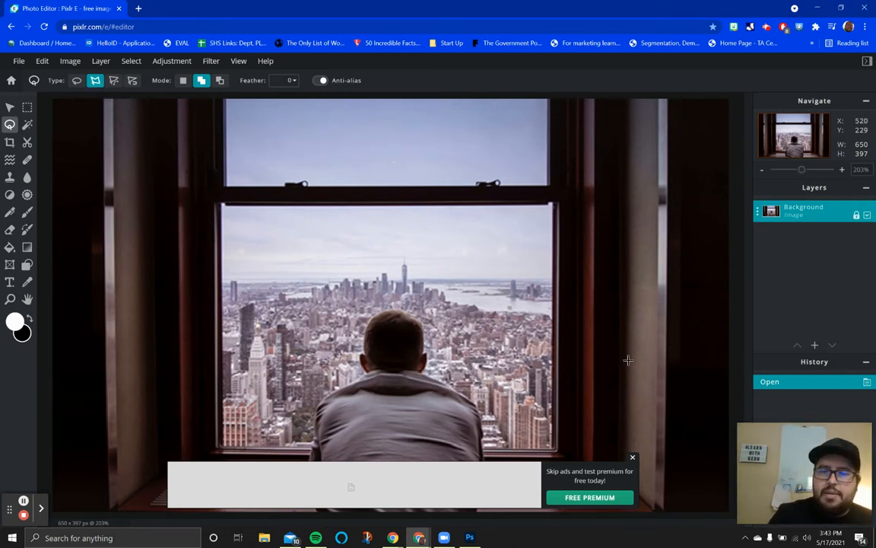
pyautogui.click(632, 458)
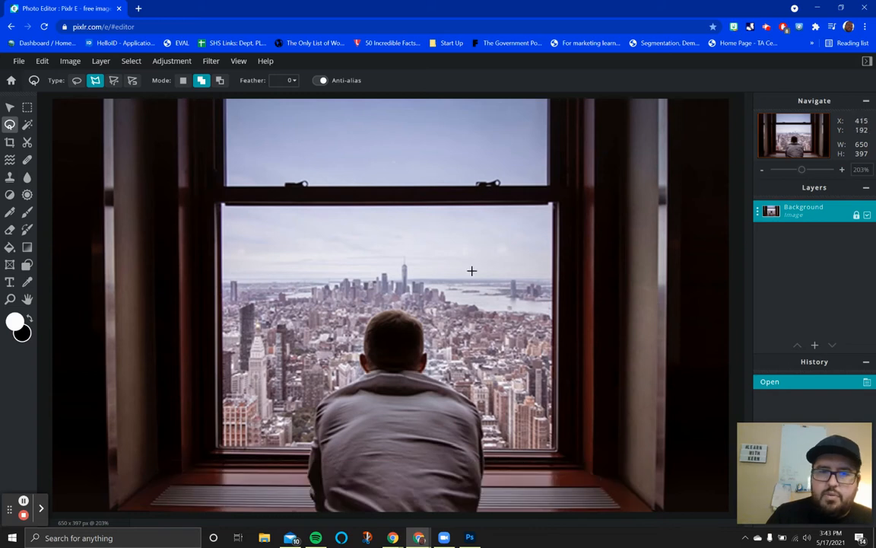
pyautogui.click(222, 204)
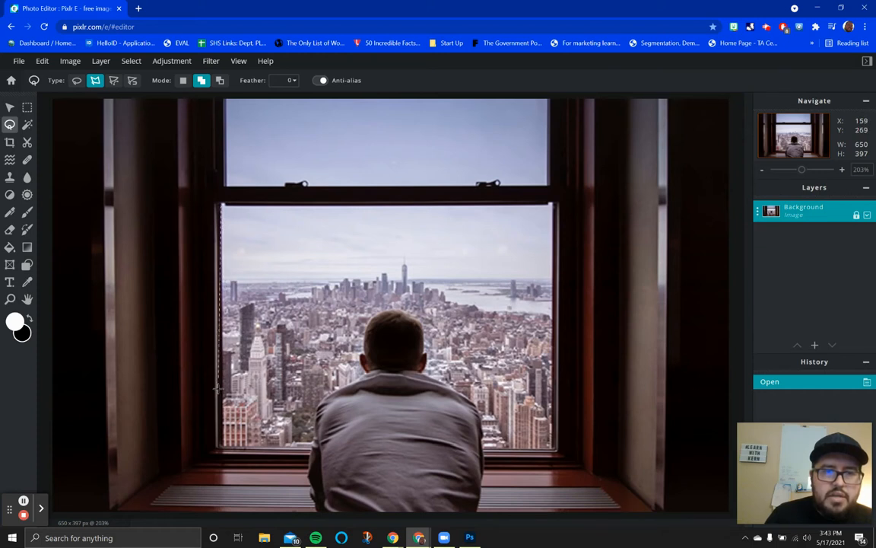
pyautogui.click(223, 449)
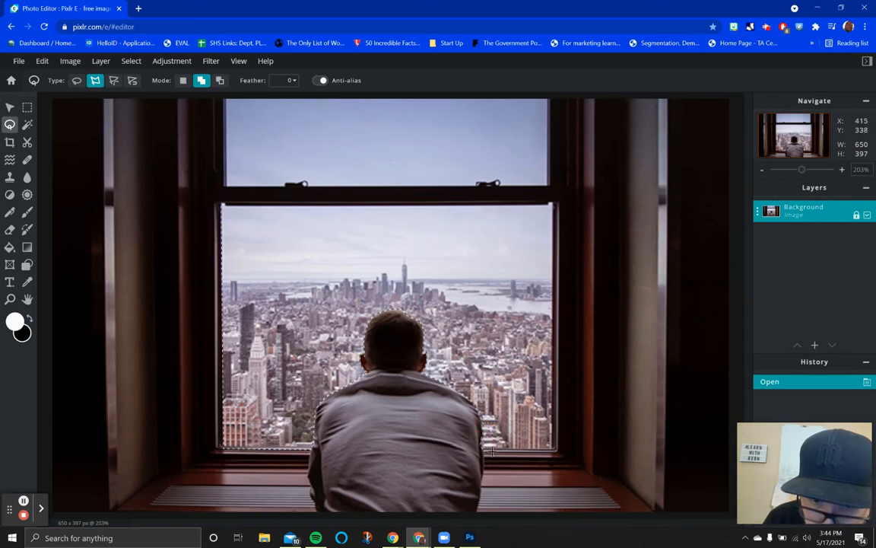
pyautogui.click(551, 449)
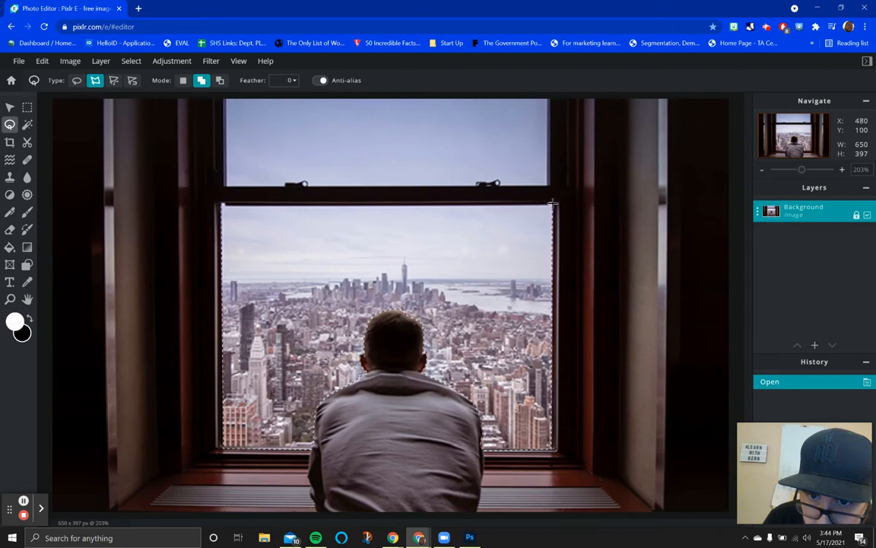
pyautogui.click(552, 202)
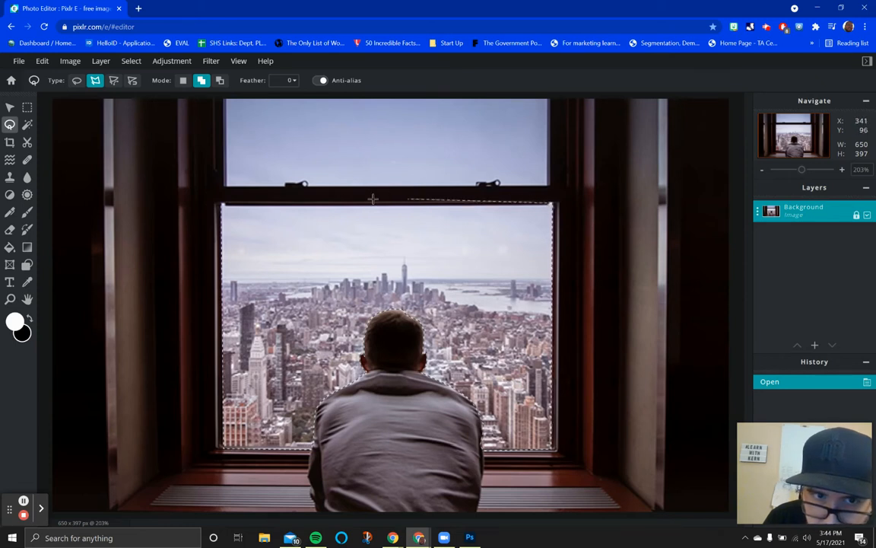
pyautogui.click(220, 204)
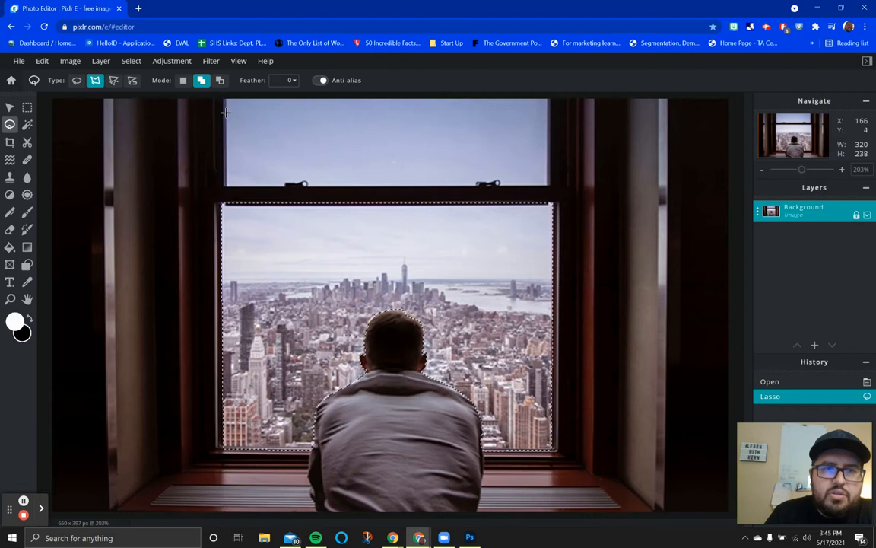
# Add the upper window pane to the selection with the polygonal lasso, following its four edges.
pyautogui.click(226, 185)
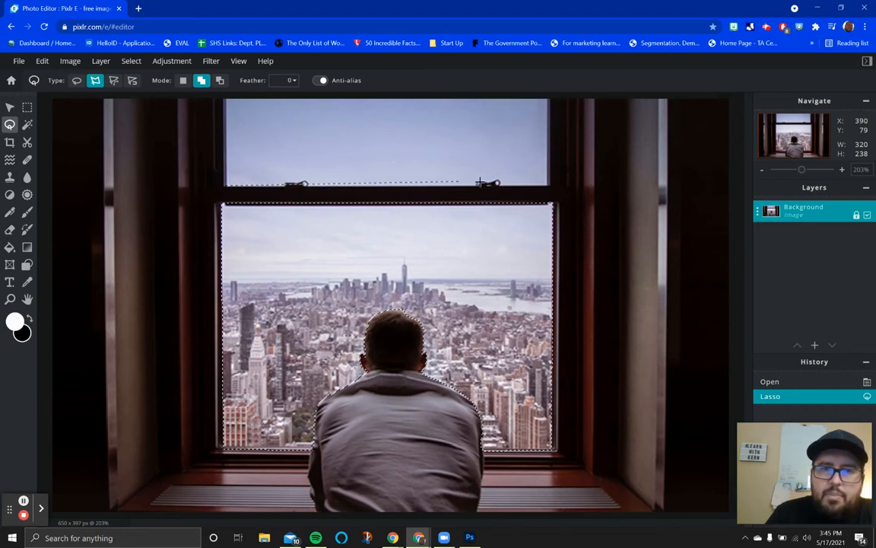
pyautogui.click(548, 186)
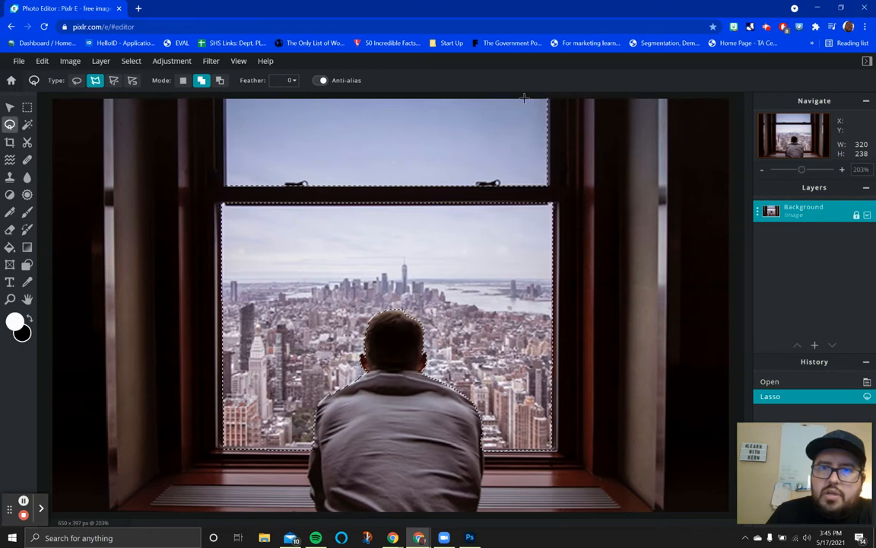
pyautogui.click(223, 97)
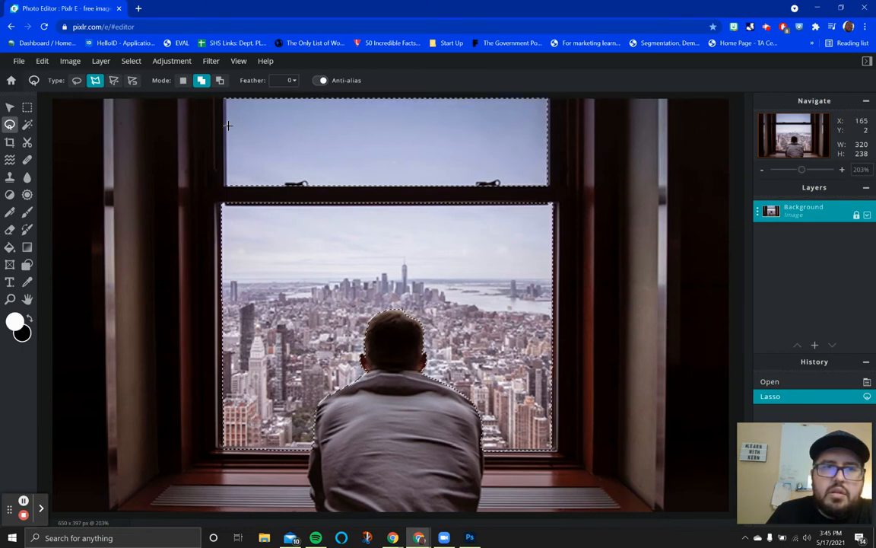
pyautogui.doubleClick(223, 183)
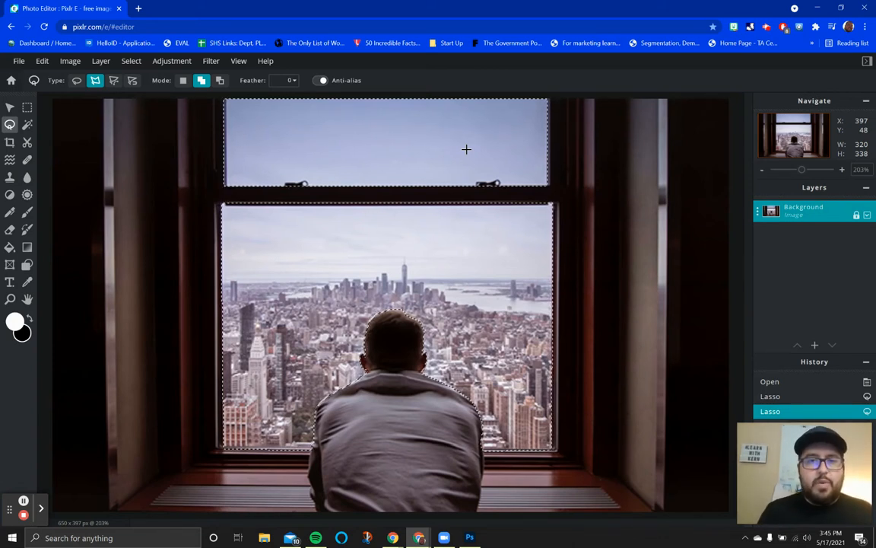
pyautogui.click(137, 66)
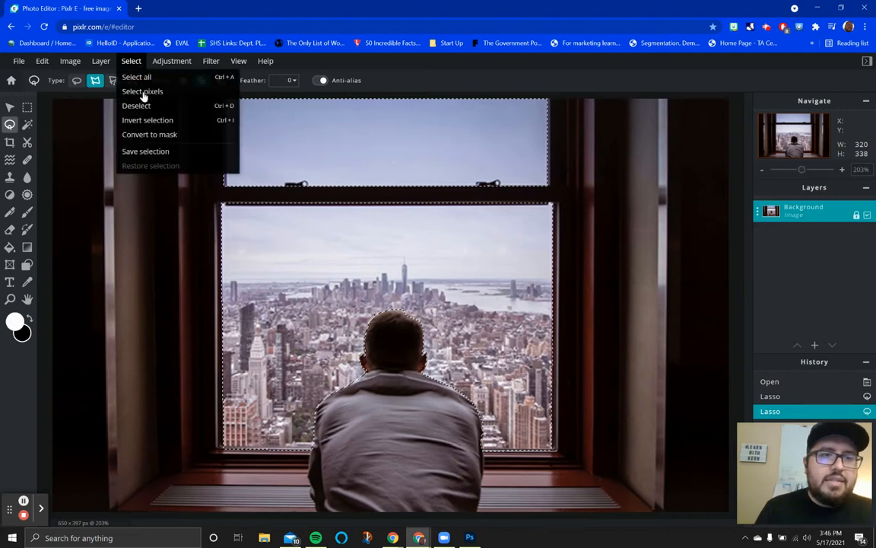
pyautogui.click(149, 137)
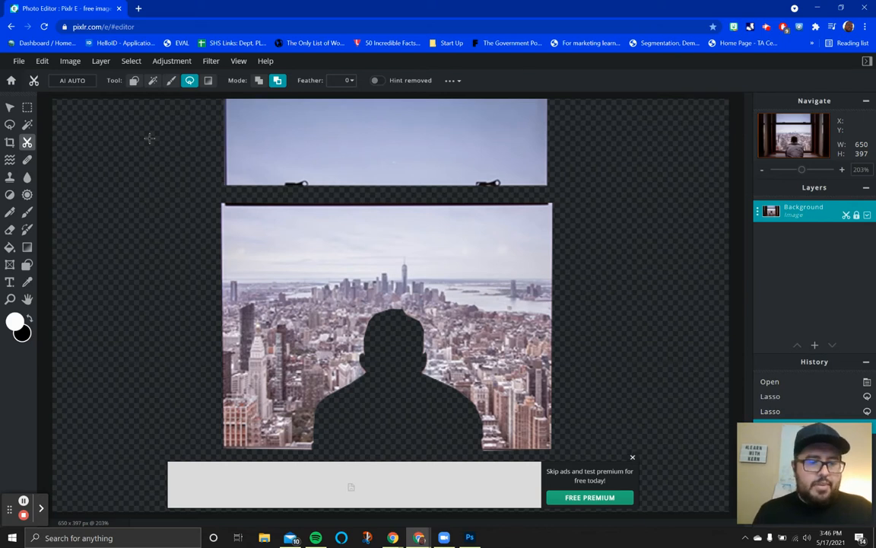
pyautogui.hotkey('ctrl', 'z')
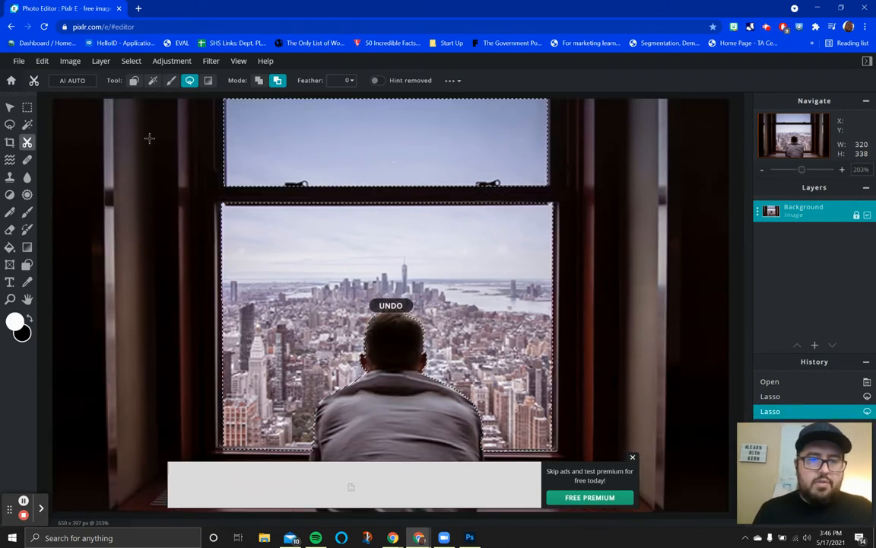
# Invert the window pane selection and convert it to a mask that cuts out the view behind the man.
pyautogui.click(132, 63)
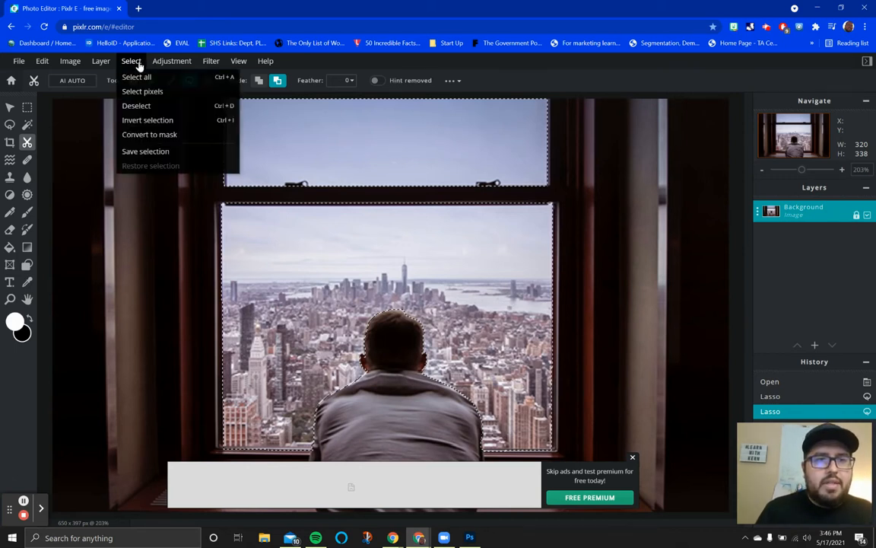
pyautogui.click(143, 121)
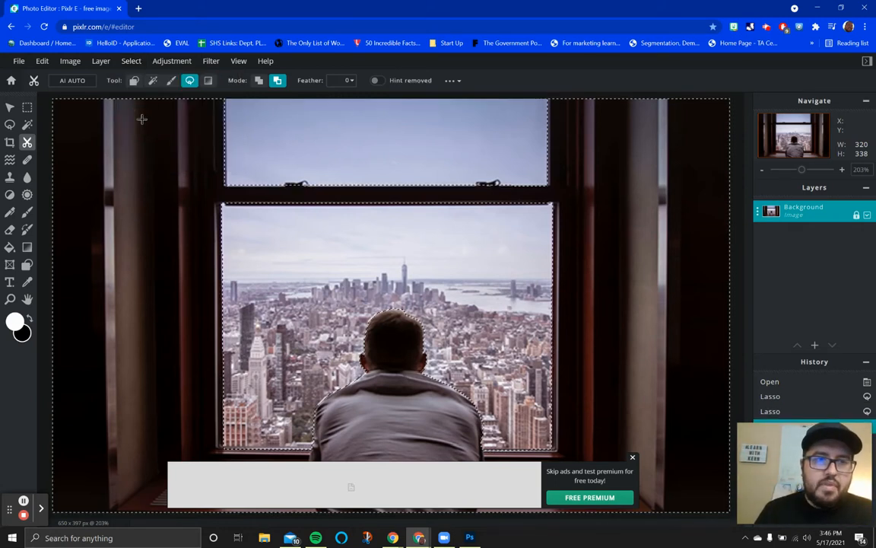
pyautogui.click(129, 60)
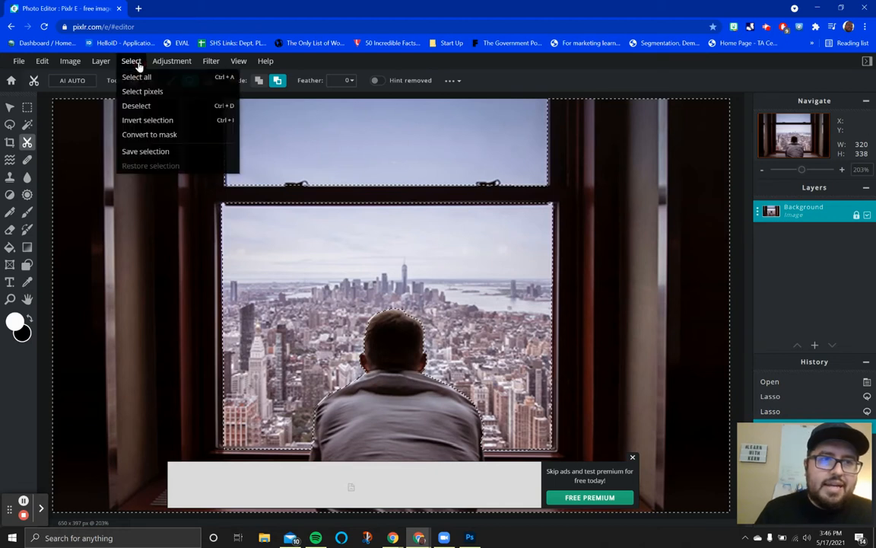
pyautogui.click(149, 135)
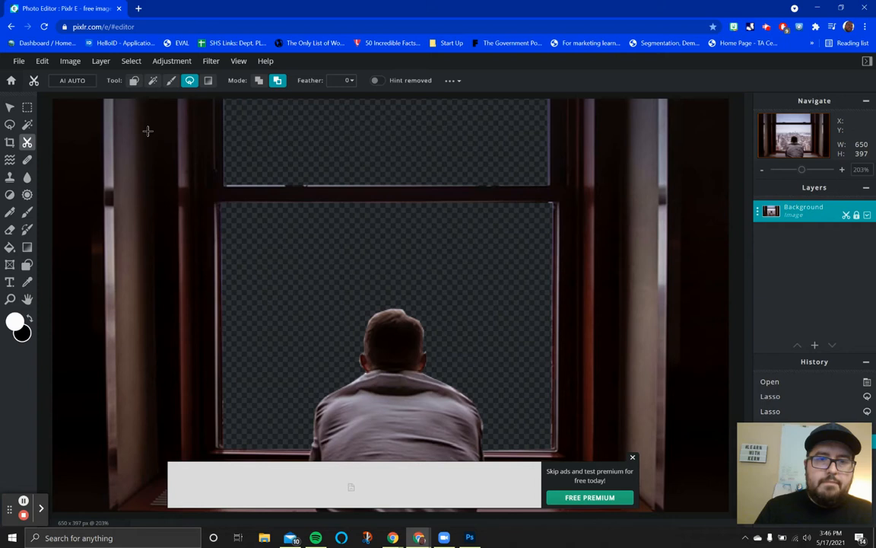
pyautogui.click(632, 457)
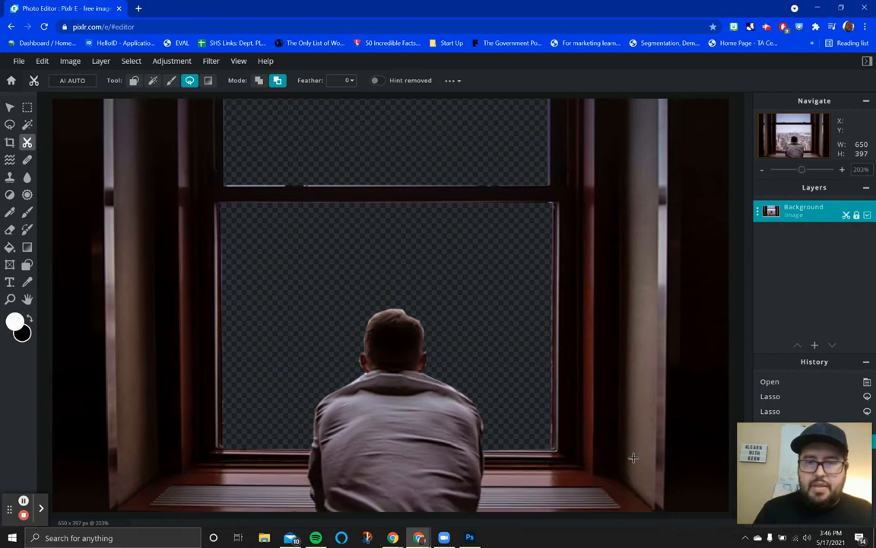
# Switch the cutout tool to its brush with a size of 37 px and 100% opacity.
pyautogui.click(171, 82)
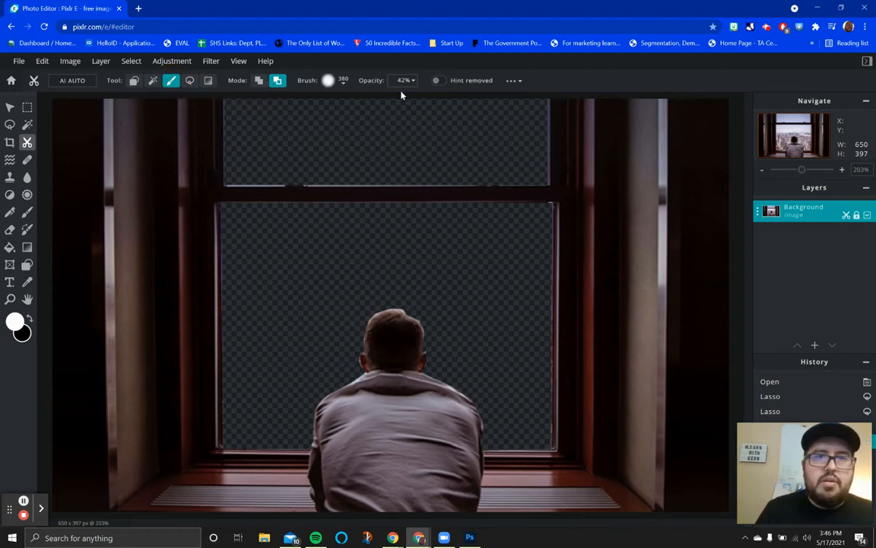
pyautogui.click(337, 83)
pyautogui.moveTo(372, 120); pyautogui.dragTo(346, 118)
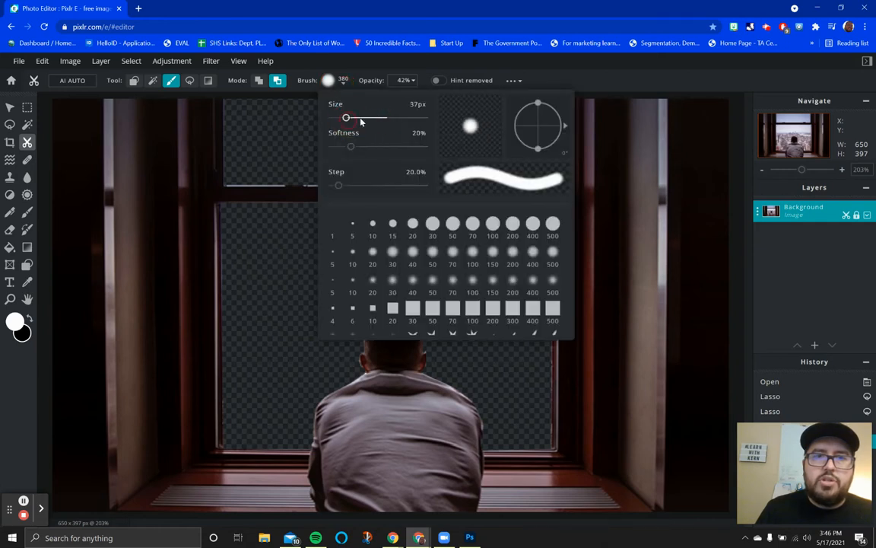
pyautogui.click(407, 82)
pyautogui.moveTo(359, 97)
pyautogui.mouseDown()
pyautogui.moveTo(420, 101)
pyautogui.moveTo(430, 93)
pyautogui.mouseUp()
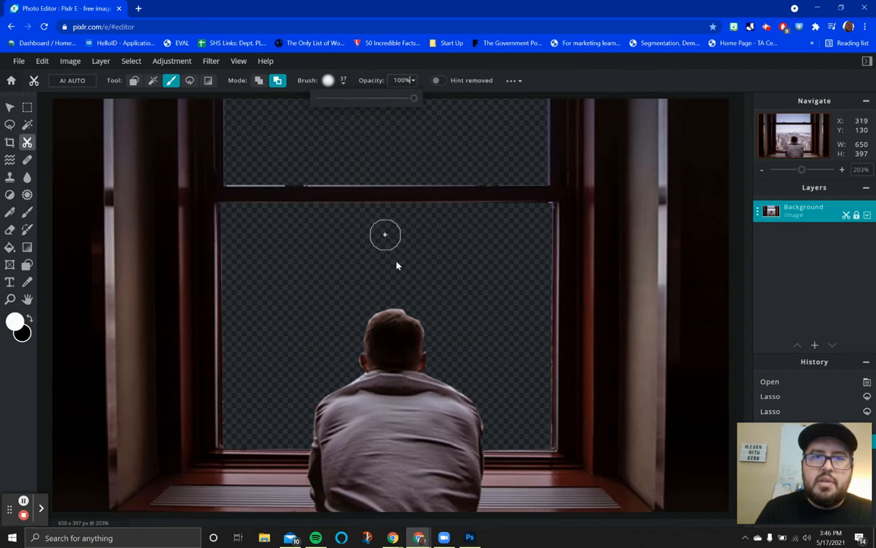
# Brush away leftover fringe around the man's head and shoulders with the cutout brush in remove-from-mask mode.
pyautogui.click(429, 312)
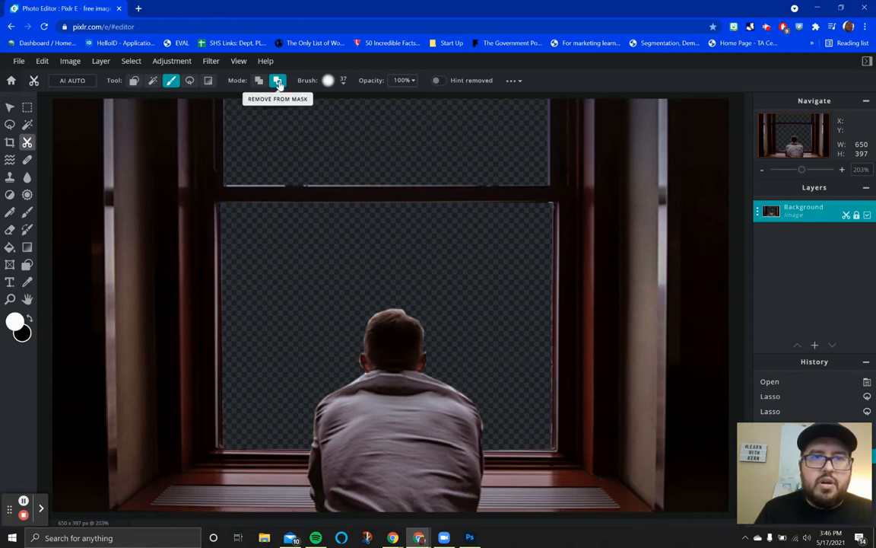
pyautogui.scroll(1, 522, 394)
pyautogui.scroll(5, 504, 414)
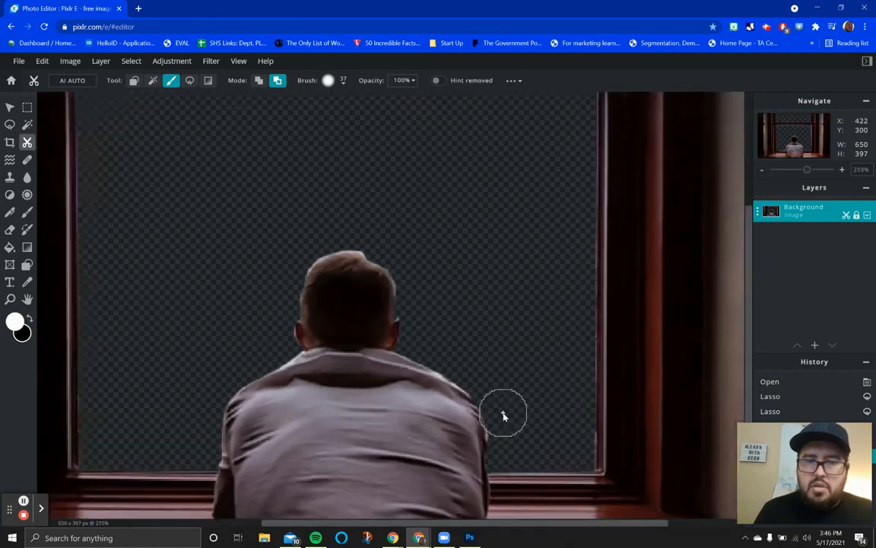
pyautogui.moveTo(520, 476)
pyautogui.mouseDown()
pyautogui.moveTo(514, 440)
pyautogui.moveTo(531, 432)
pyautogui.moveTo(477, 348)
pyautogui.mouseUp()
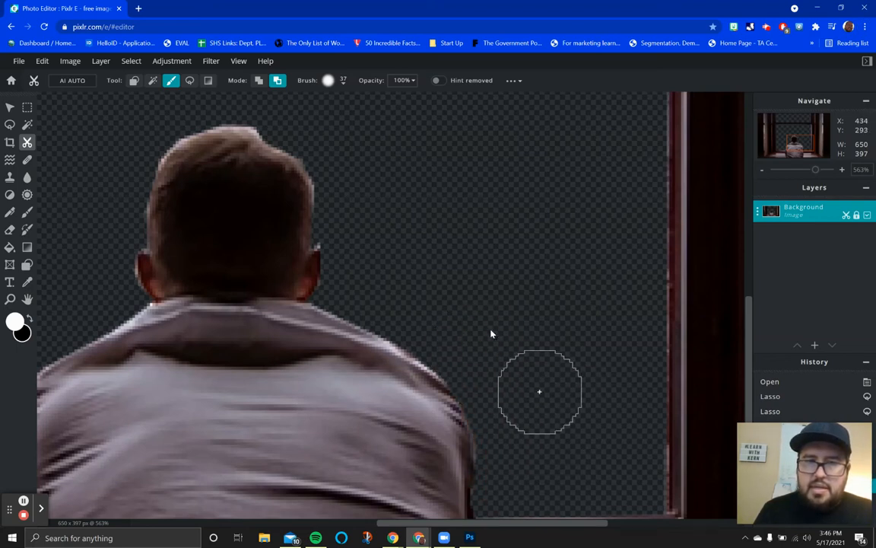
pyautogui.moveTo(357, 230)
pyautogui.mouseDown()
pyautogui.moveTo(361, 238)
pyautogui.moveTo(352, 235)
pyautogui.mouseUp()
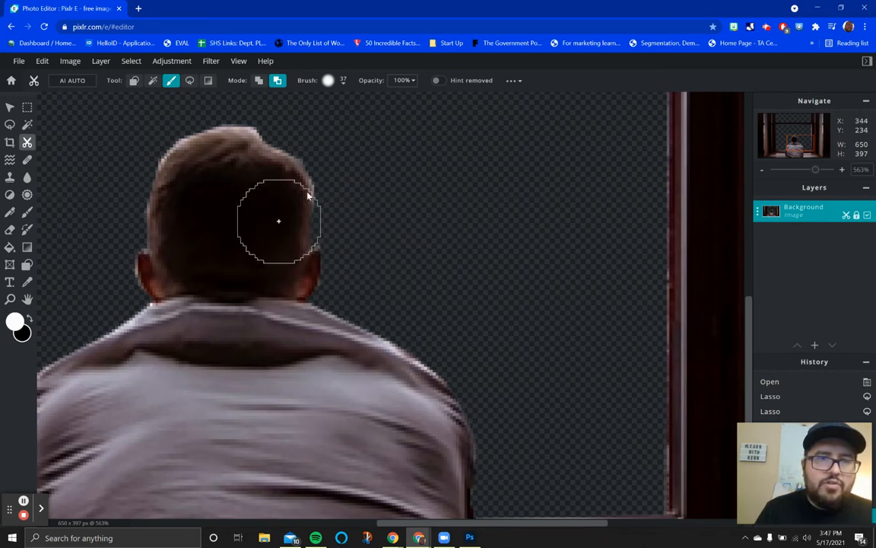
pyautogui.moveTo(140, 119)
pyautogui.mouseDown()
pyautogui.moveTo(123, 147)
pyautogui.moveTo(110, 216)
pyautogui.mouseUp()
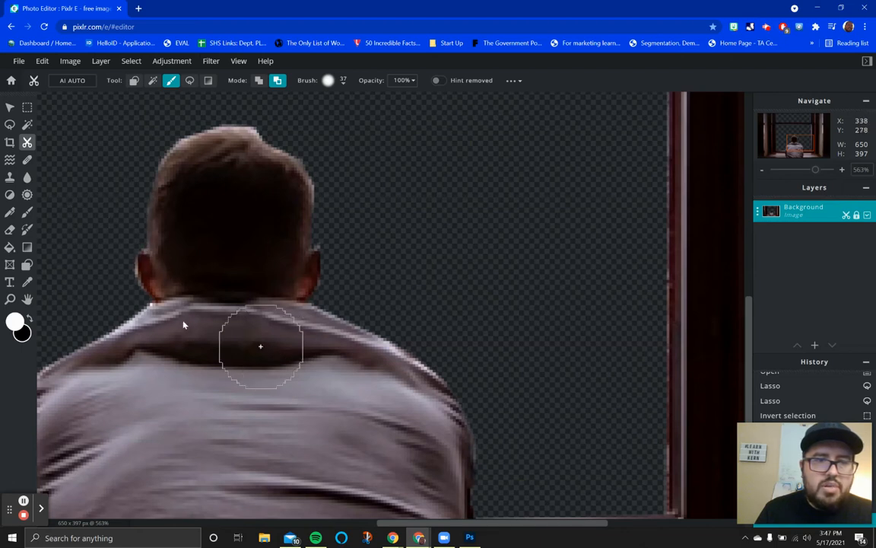
pyautogui.click(98, 287)
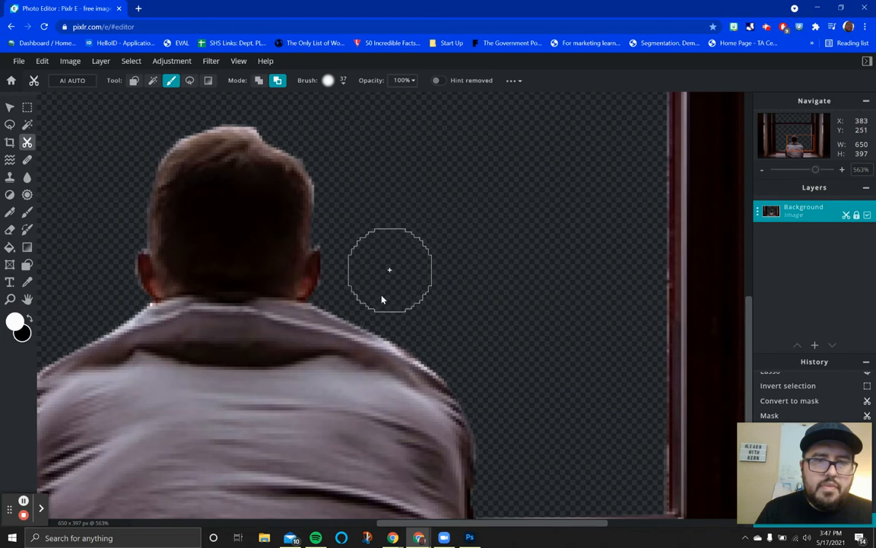
pyautogui.press('super')
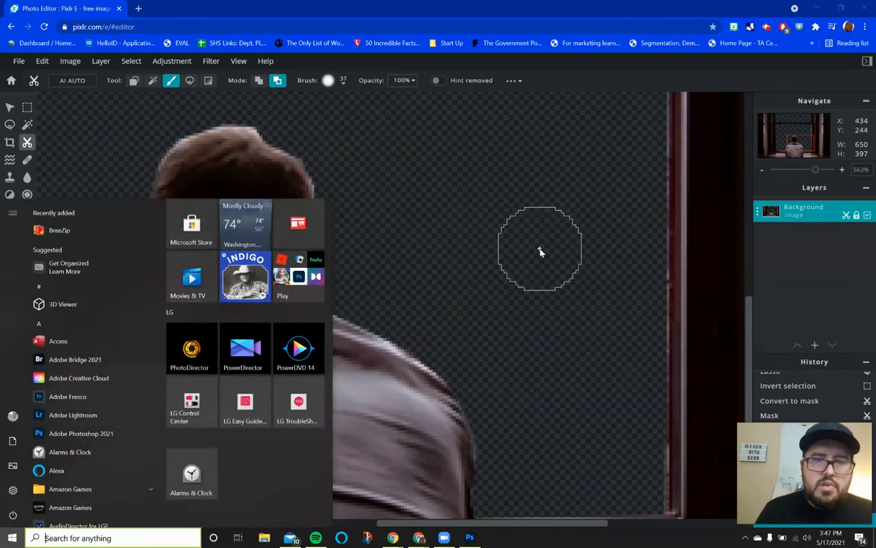
pyautogui.click(540, 252)
# Examine the cutout edges along the window frame, the crossbar and the man's outline.
pyautogui.scroll(-5, 336, 250)
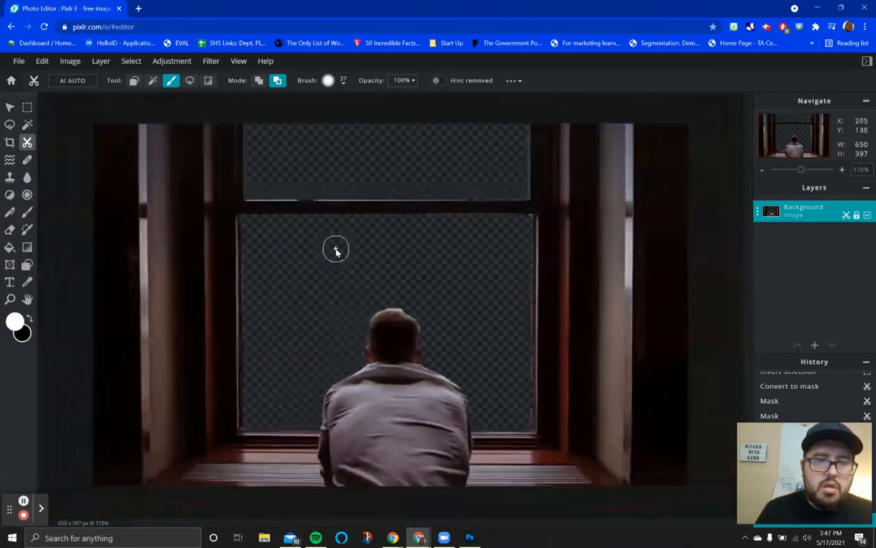
pyautogui.scroll(3, 296, 340)
pyautogui.scroll(2, 646, 240)
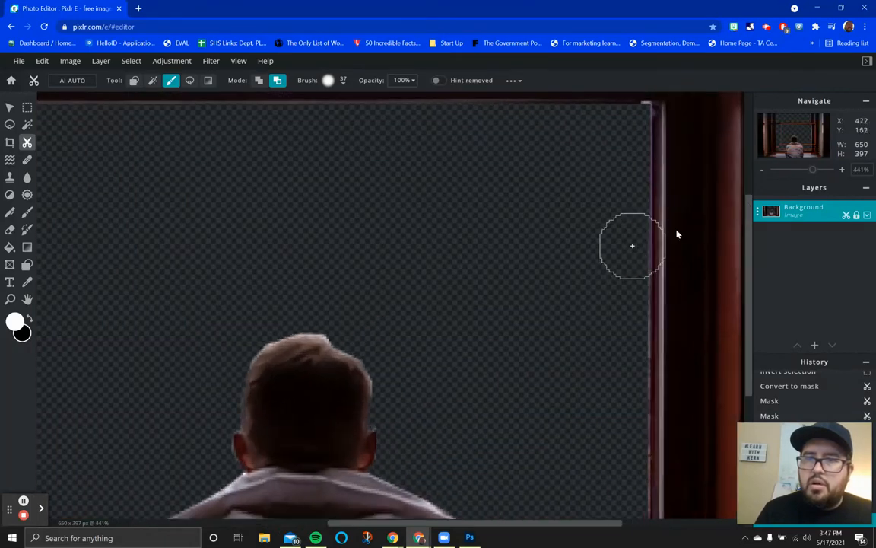
pyautogui.moveTo(750, 205); pyautogui.dragTo(734, 348)
pyautogui.moveTo(342, 523); pyautogui.dragTo(241, 528)
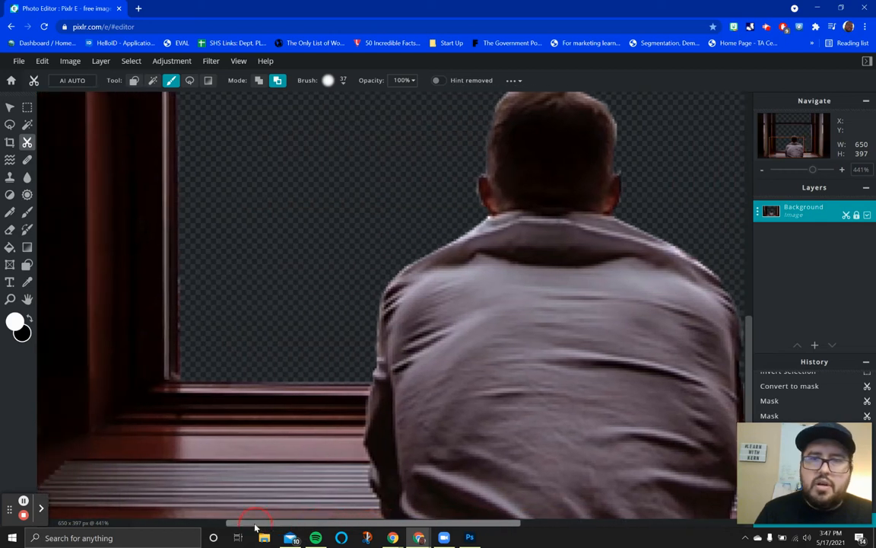
pyautogui.moveTo(749, 322); pyautogui.dragTo(688, 135)
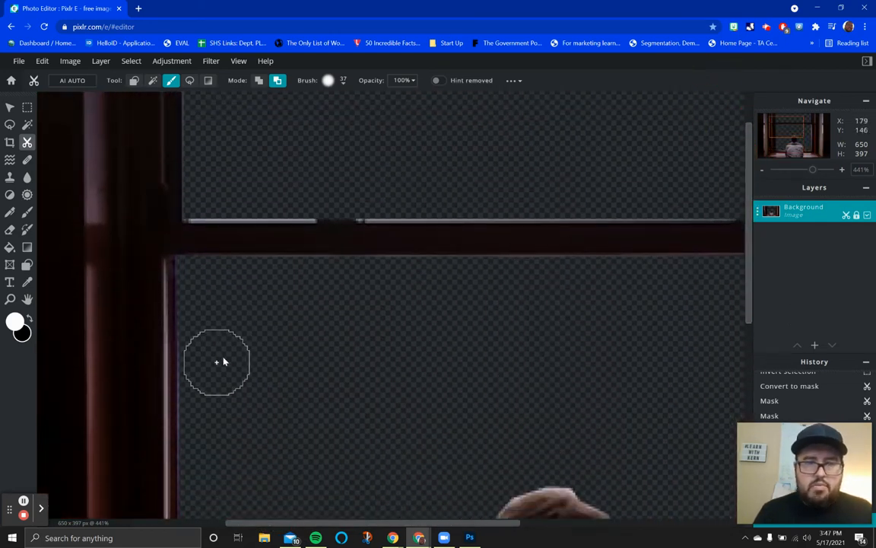
pyautogui.scroll(-1, 488, 280)
pyautogui.scroll(-8, 488, 280)
pyautogui.scroll(3, 489, 279)
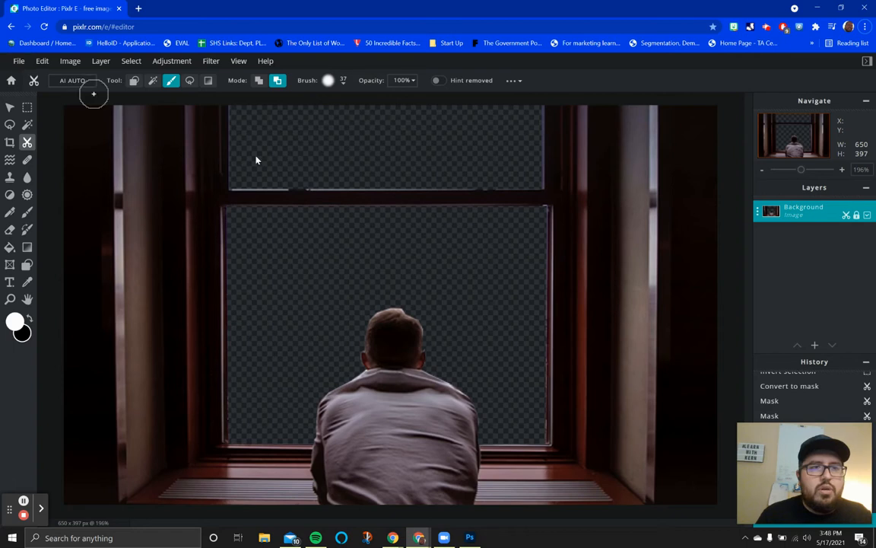
# Add the earth picture from the Downloads folder as a new image layer.
pyautogui.moveTo(817, 347)
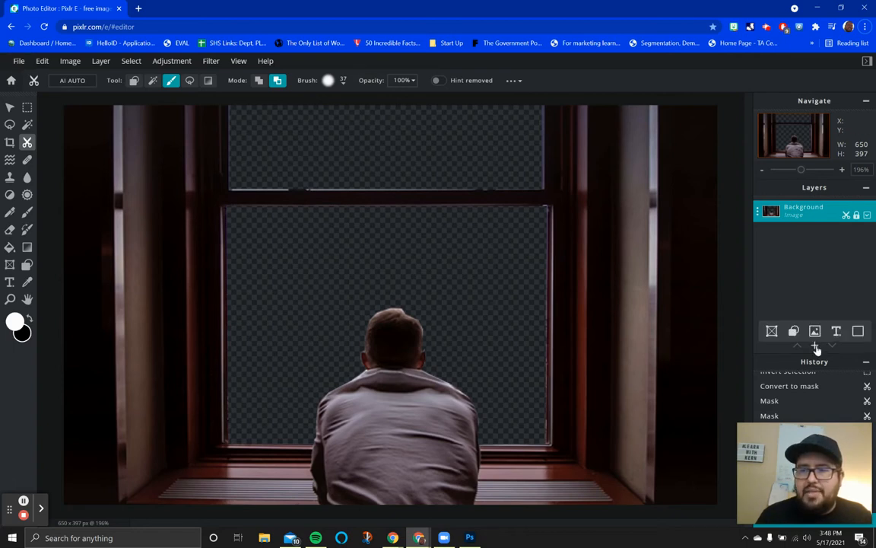
pyautogui.click(816, 348)
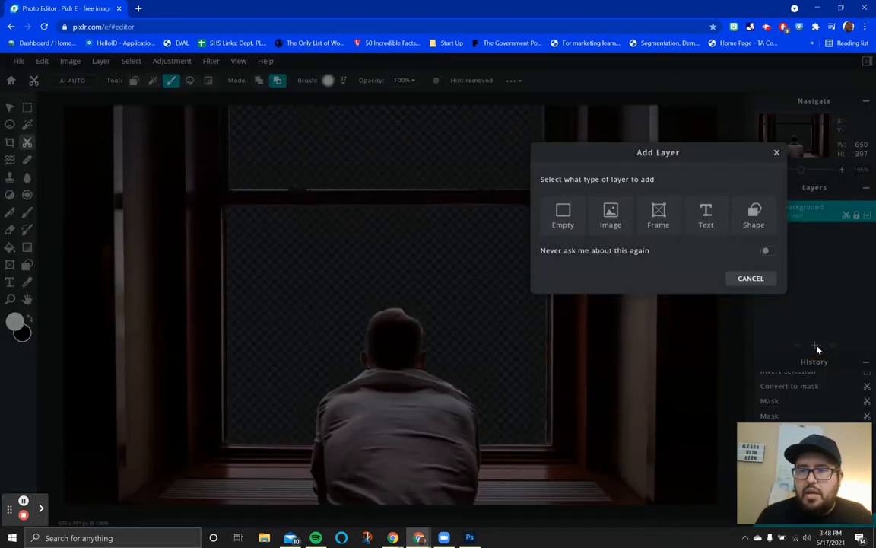
pyautogui.click(610, 210)
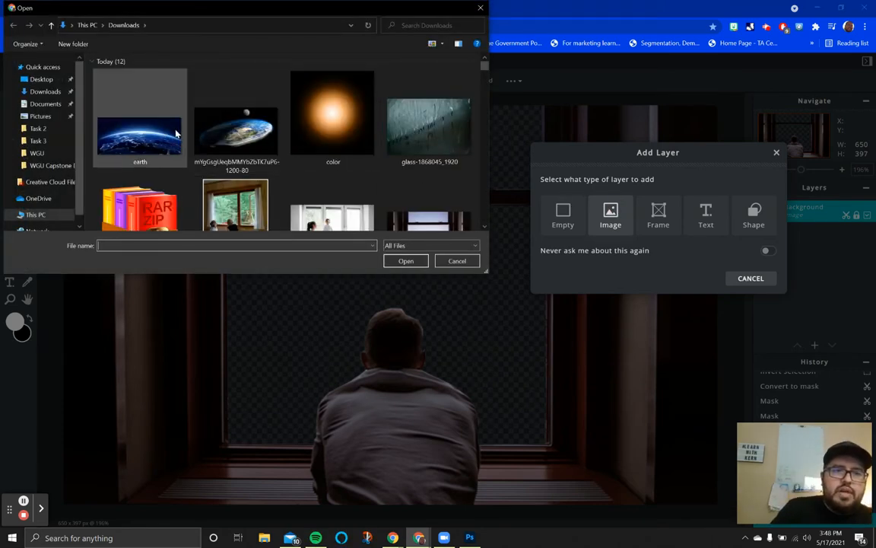
pyautogui.click(142, 150)
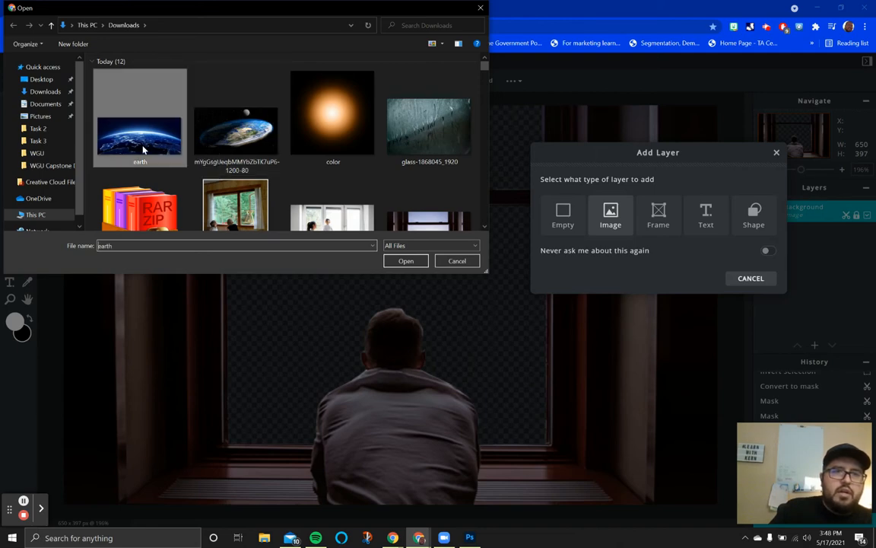
pyautogui.click(400, 263)
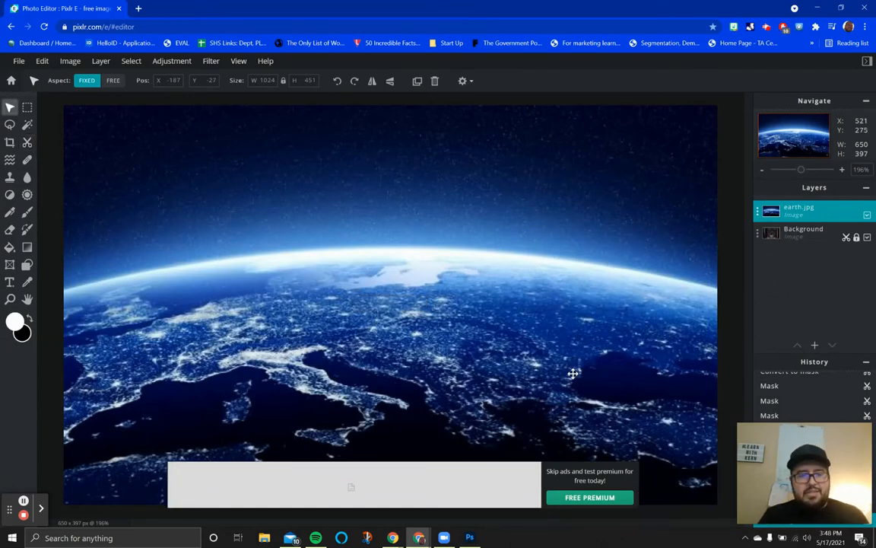
# Scale the earth layer to about 916 × 403 px, turn it upside down, and dismiss the ad banner.
pyautogui.scroll(-5, 571, 371)
pyautogui.moveTo(595, 216); pyautogui.dragTo(551, 244)
pyautogui.moveTo(526, 280); pyautogui.dragTo(542, 268)
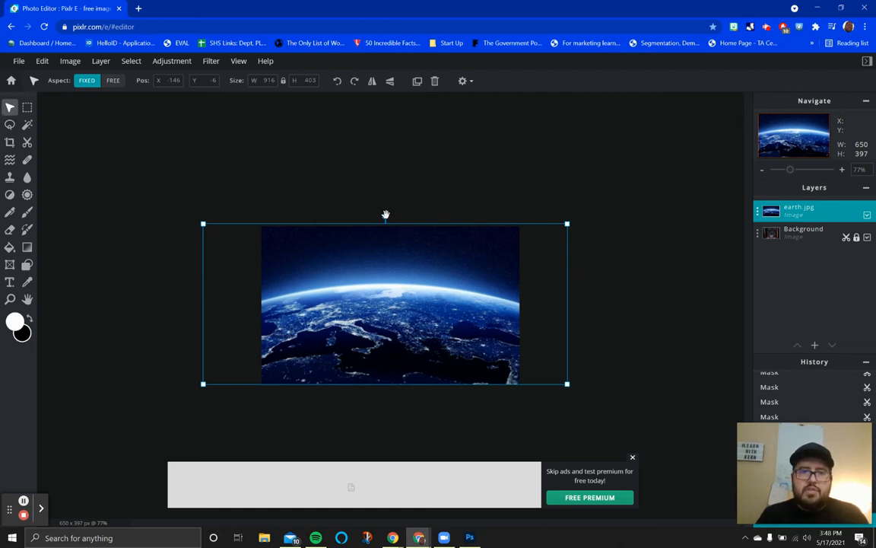
pyautogui.moveTo(386, 216); pyautogui.dragTo(394, 438)
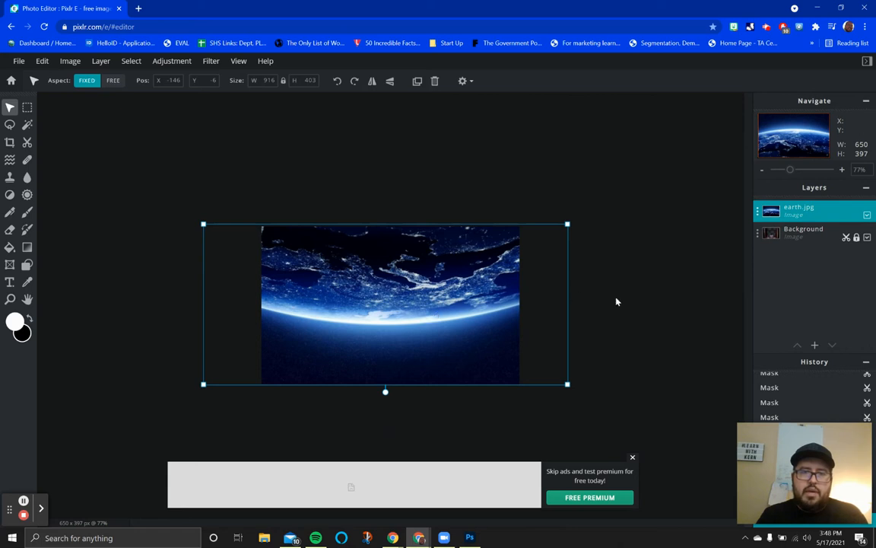
pyautogui.scroll(3, 616, 296)
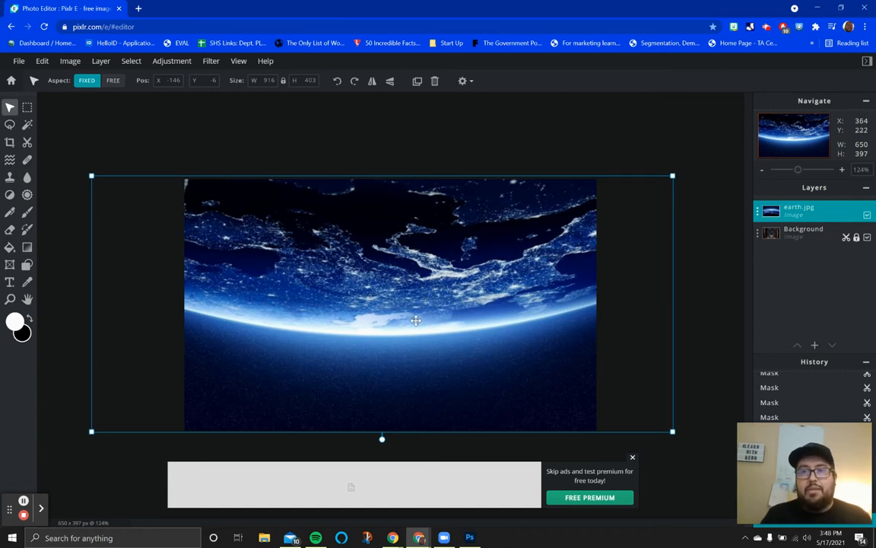
pyautogui.click(633, 458)
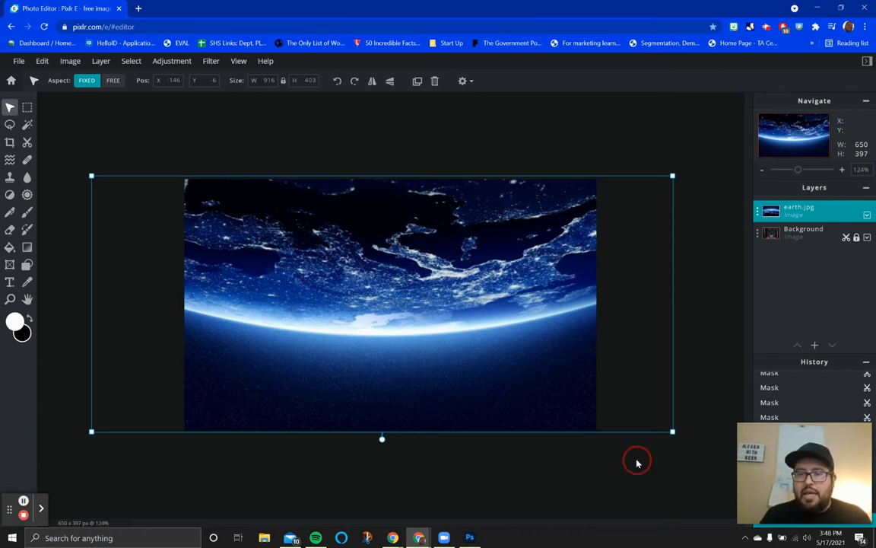
# Reorder the layers so that the earth image sits beneath the masked Background photo.
pyautogui.click(816, 238)
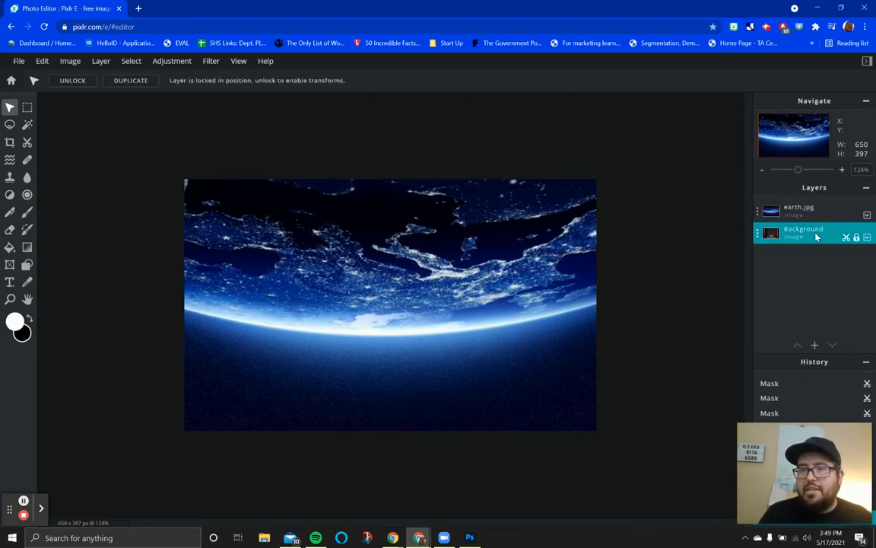
pyautogui.click(818, 233)
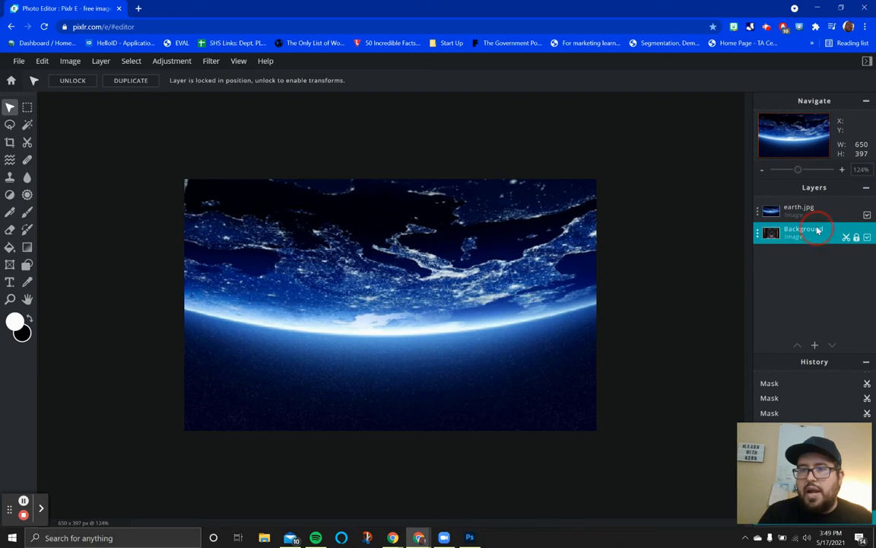
pyautogui.moveTo(817, 209); pyautogui.dragTo(813, 200)
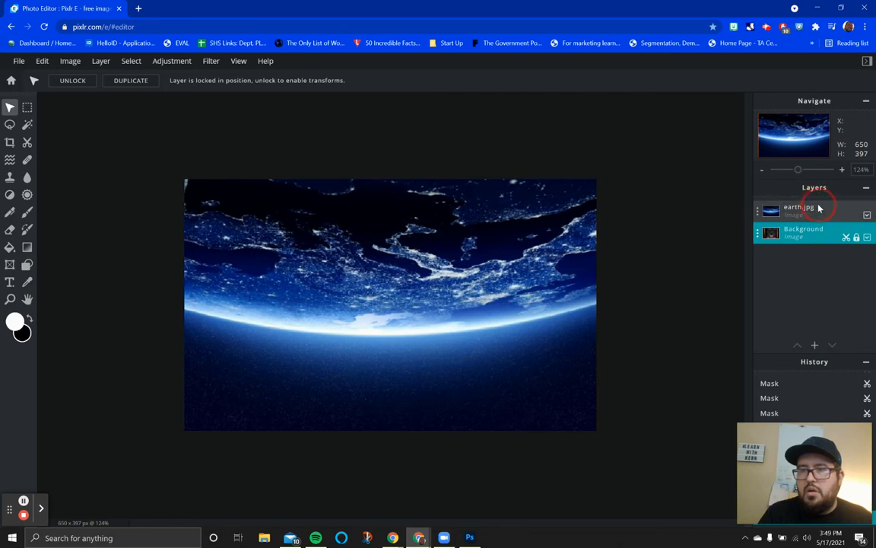
pyautogui.moveTo(819, 217)
pyautogui.mouseDown()
pyautogui.moveTo(815, 206)
pyautogui.moveTo(816, 228)
pyautogui.mouseUp()
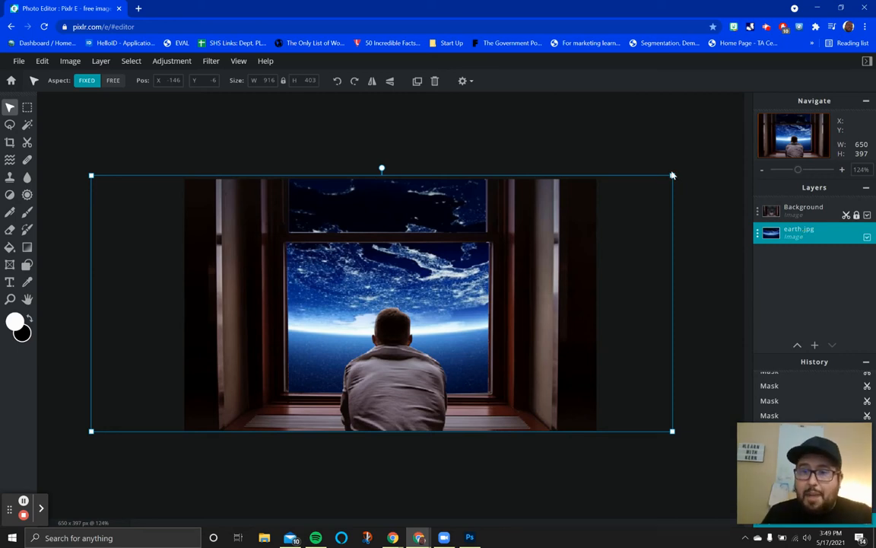
# Scale the earth layer to about 777 × 342 px and align its upper edge with the canvas edge at Y 0.
pyautogui.moveTo(672, 176); pyautogui.dragTo(624, 207)
pyautogui.moveTo(616, 249); pyautogui.dragTo(653, 237)
pyautogui.moveTo(666, 180); pyautogui.dragTo(651, 203)
pyautogui.moveTo(627, 233); pyautogui.dragTo(632, 225)
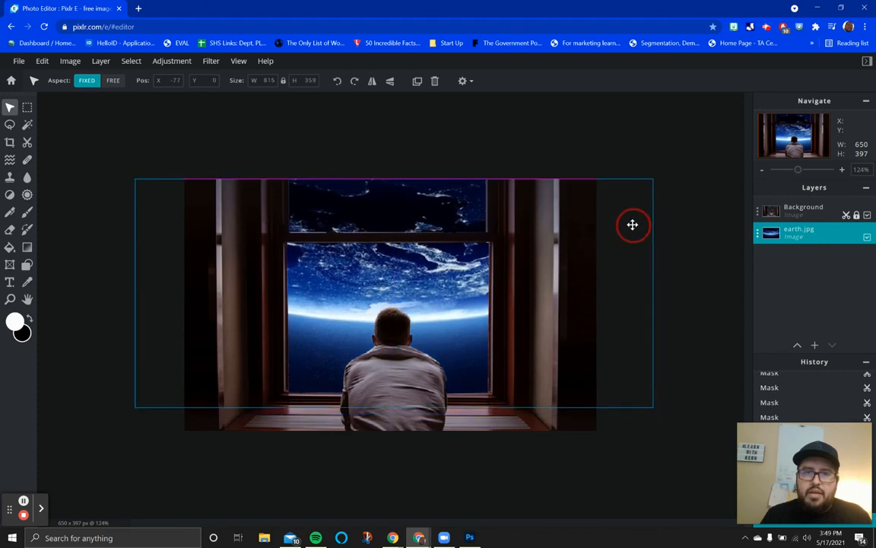
pyautogui.moveTo(650, 180); pyautogui.dragTo(629, 192)
pyautogui.moveTo(610, 239); pyautogui.dragTo(622, 227)
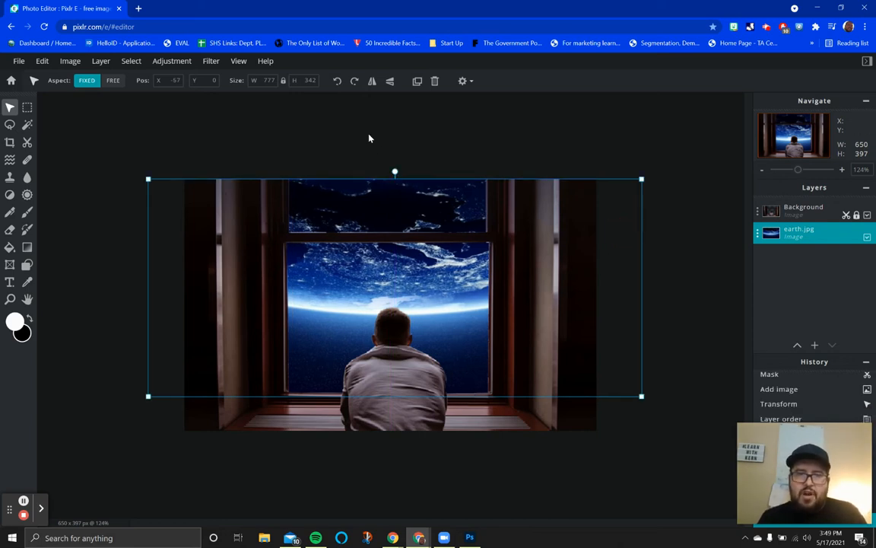
# Shift the earth layer horizontally to about X 102 at Y 0, deselect it, and dismiss the calendar reminder.
pyautogui.moveTo(442, 241); pyautogui.dragTo(544, 241)
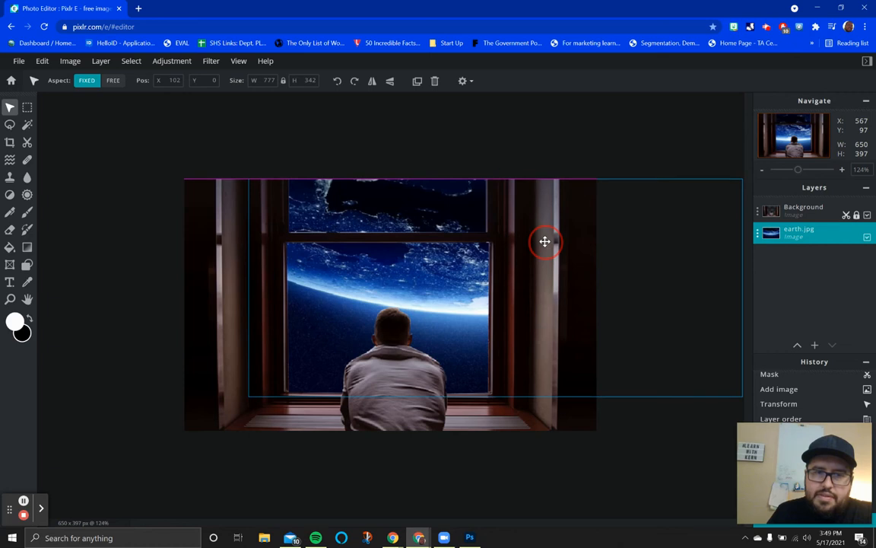
pyautogui.moveTo(544, 241); pyautogui.dragTo(545, 241)
pyautogui.click(556, 139)
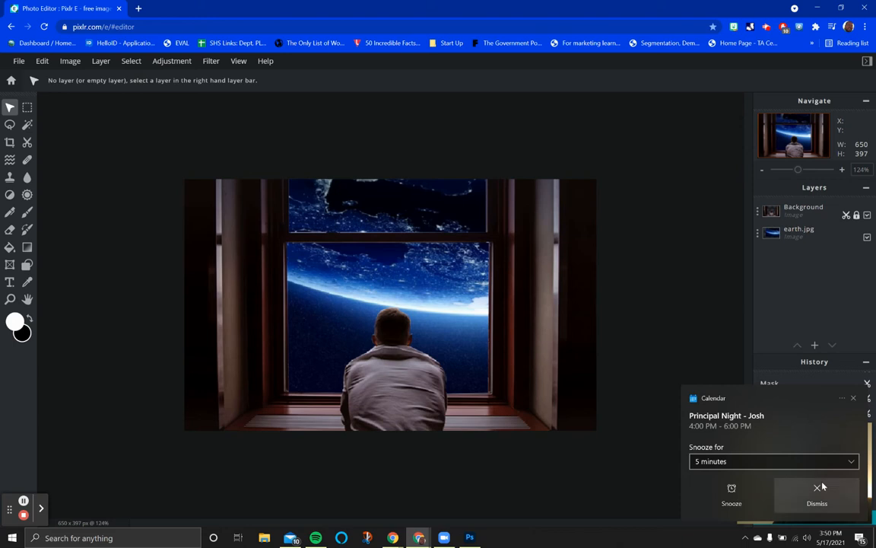
pyautogui.click(854, 399)
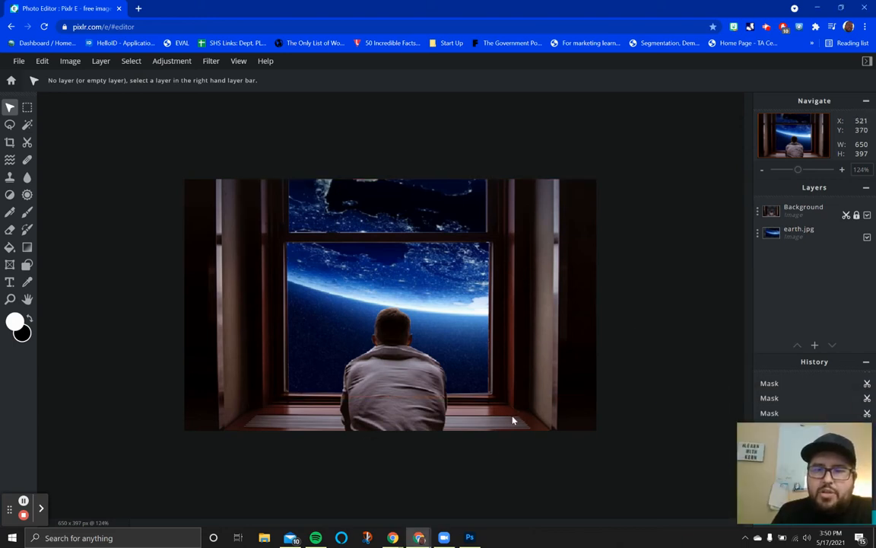
# Start a Color balance adjustment on the Background layer and raise the blue of its midtones slightly.
pyautogui.click(795, 214)
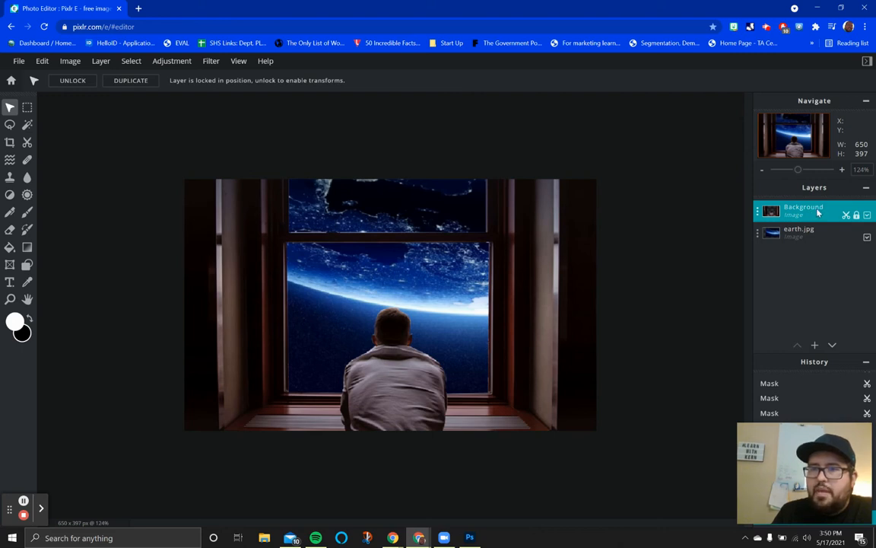
pyautogui.click(175, 61)
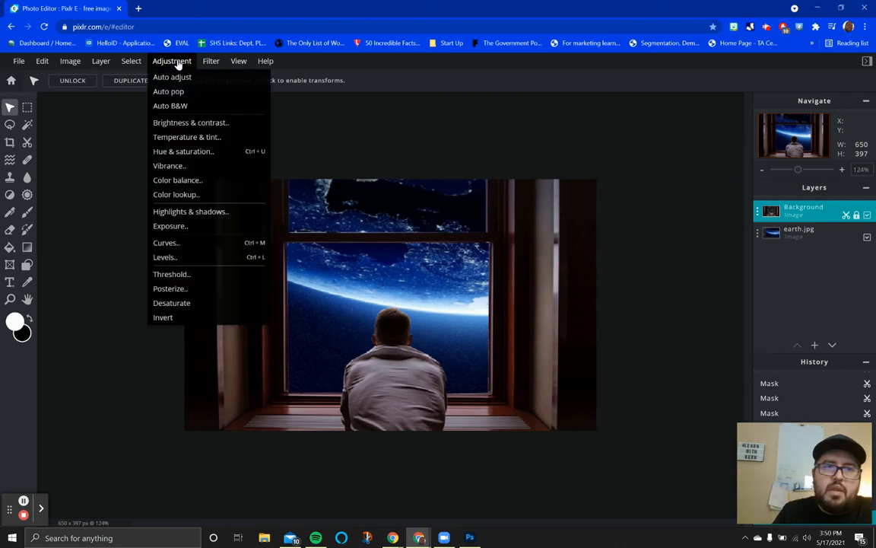
pyautogui.click(179, 181)
pyautogui.moveTo(707, 170); pyautogui.dragTo(728, 136)
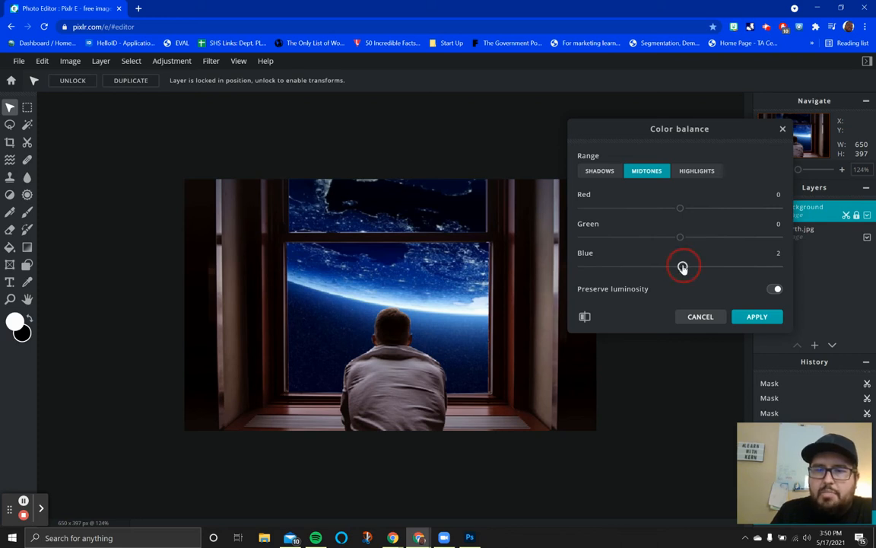
pyautogui.moveTo(687, 267)
pyautogui.mouseDown()
pyautogui.moveTo(734, 267)
pyautogui.moveTo(706, 275)
pyautogui.moveTo(722, 270)
pyautogui.moveTo(690, 267)
pyautogui.moveTo(736, 264)
pyautogui.moveTo(683, 267)
pyautogui.moveTo(704, 269)
pyautogui.moveTo(693, 276)
pyautogui.mouseUp()
# Set the Background photo's shadows to green 4 and blue 12, compare with the unadjusted photo, and apply the colour balance.
pyautogui.click(694, 172)
pyautogui.click(599, 171)
pyautogui.moveTo(679, 238)
pyautogui.mouseDown()
pyautogui.moveTo(706, 238)
pyautogui.moveTo(685, 239)
pyautogui.mouseUp()
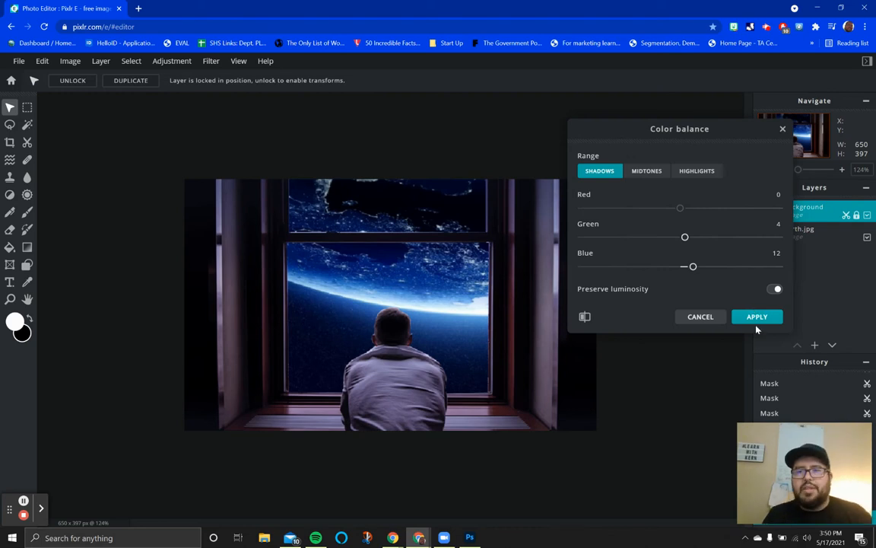
pyautogui.click(585, 318)
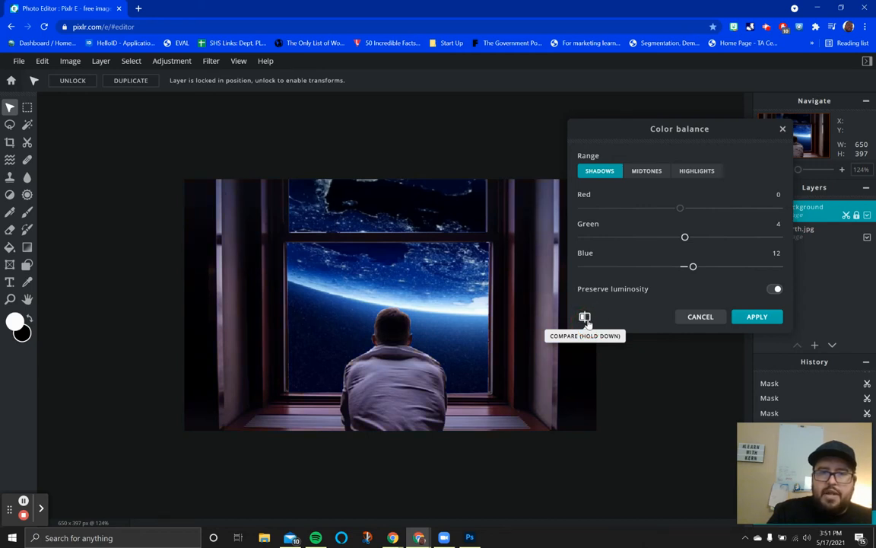
pyautogui.click(585, 318)
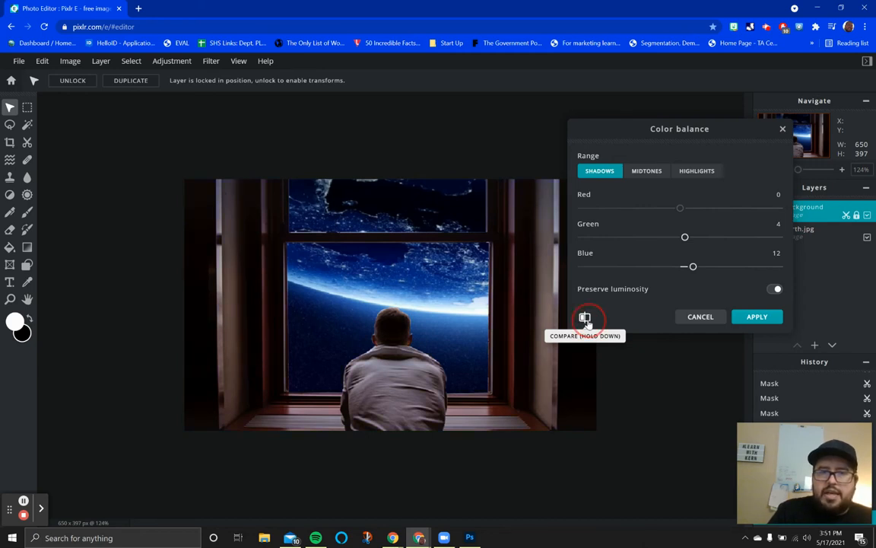
pyautogui.click(757, 316)
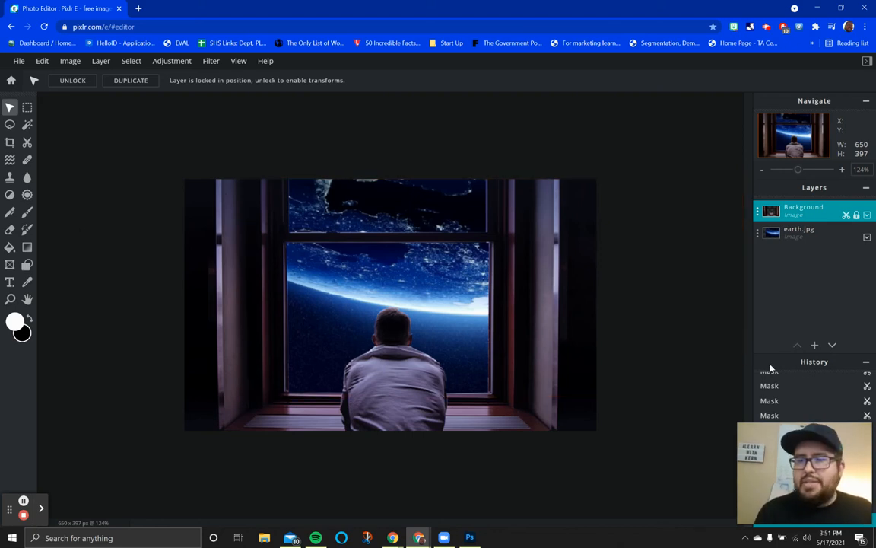
# Add the glass-1868045_1920 photo from Downloads as an image layer and place it between the Background and earth layers.
pyautogui.click(814, 346)
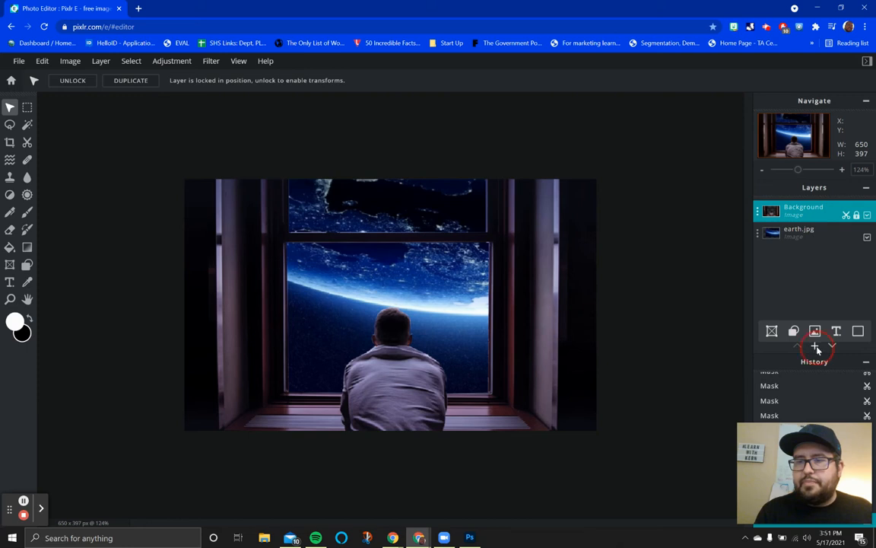
pyautogui.click(815, 348)
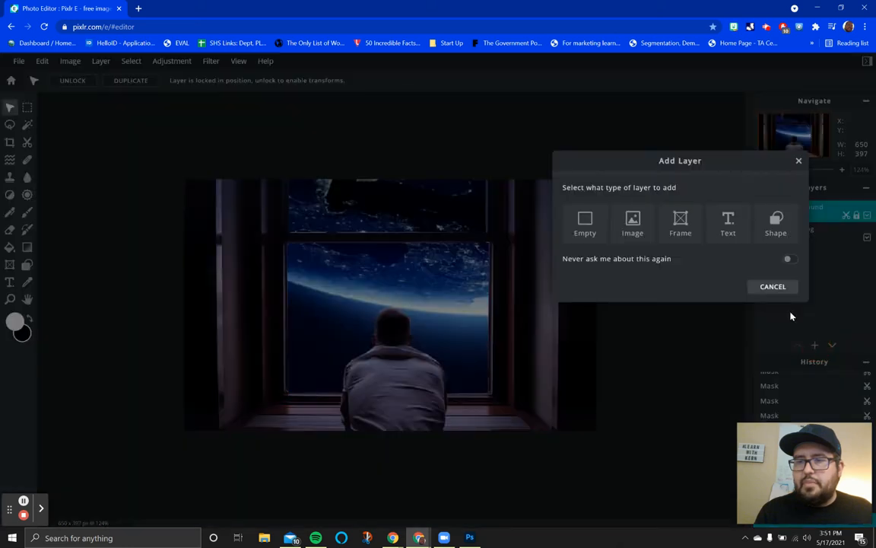
pyautogui.click(634, 228)
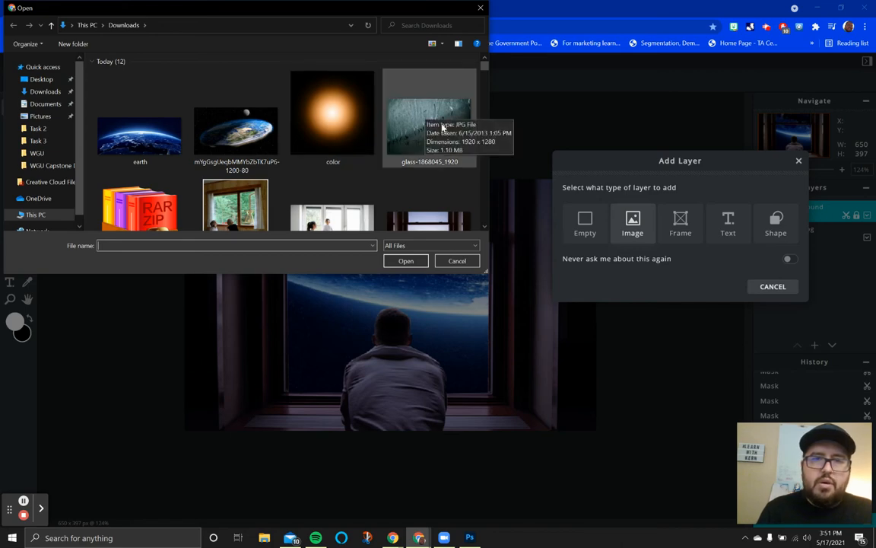
pyautogui.doubleClick(438, 121)
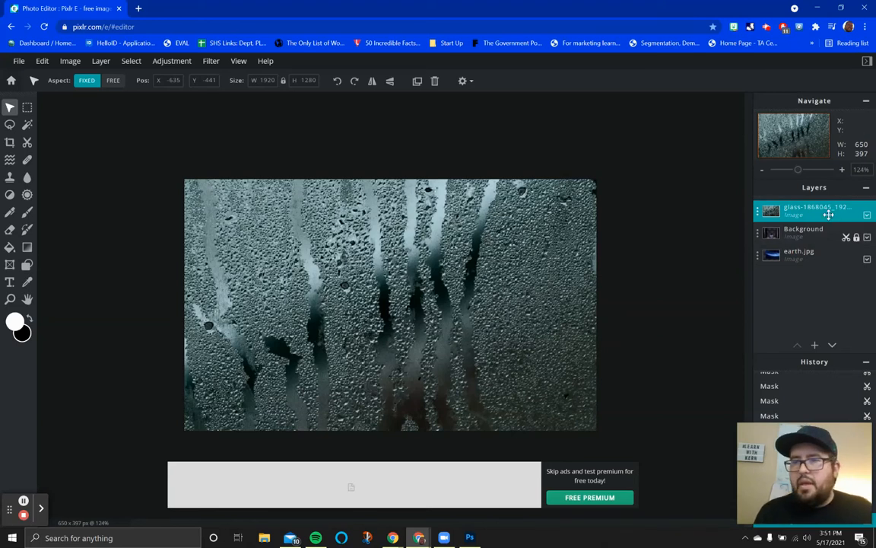
pyautogui.moveTo(830, 210); pyautogui.dragTo(828, 231)
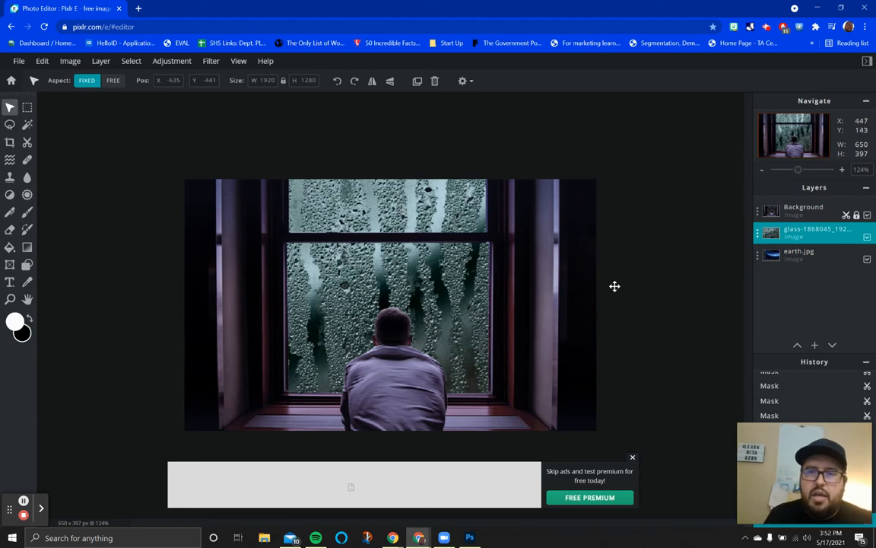
# Scale the glass layer to about 650 × 433 px and position it over the canvas at about X 0, Y 2.
pyautogui.scroll(-4, 687, 264)
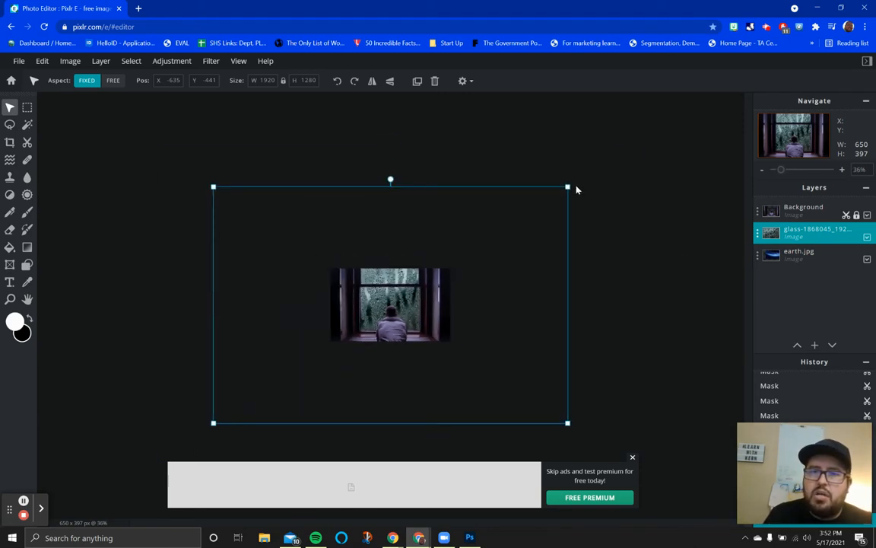
pyautogui.moveTo(571, 185); pyautogui.dragTo(454, 258)
pyautogui.moveTo(416, 385); pyautogui.dragTo(483, 364)
pyautogui.moveTo(278, 401); pyautogui.dragTo(389, 335)
pyautogui.moveTo(473, 297); pyautogui.dragTo(412, 317)
pyautogui.moveTo(462, 262); pyautogui.dragTo(452, 273)
# Shift the glass layer sideways to about X -100, Y 0 behind the window and dismiss the advertisement.
pyautogui.scroll(5, 506, 308)
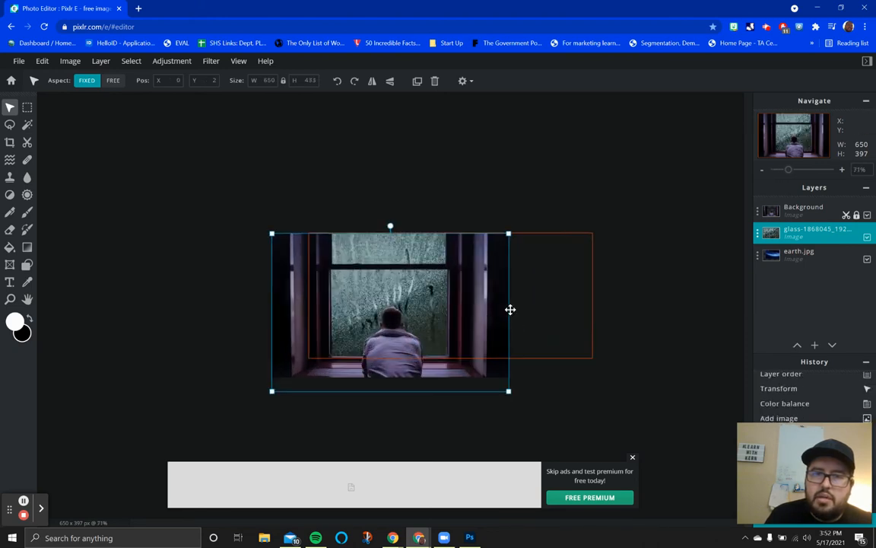
pyautogui.scroll(3, 510, 309)
pyautogui.scroll(-1, 508, 309)
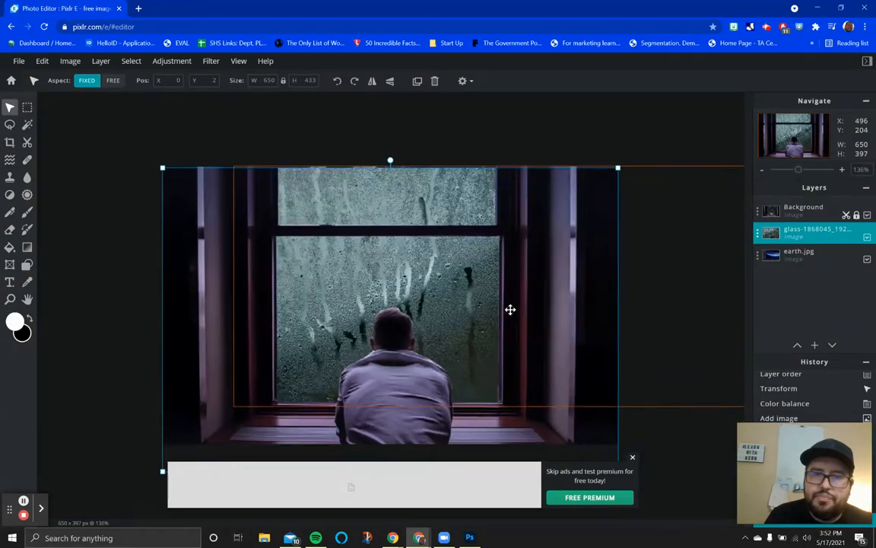
pyautogui.scroll(1, 508, 309)
pyautogui.moveTo(622, 236); pyautogui.dragTo(544, 231)
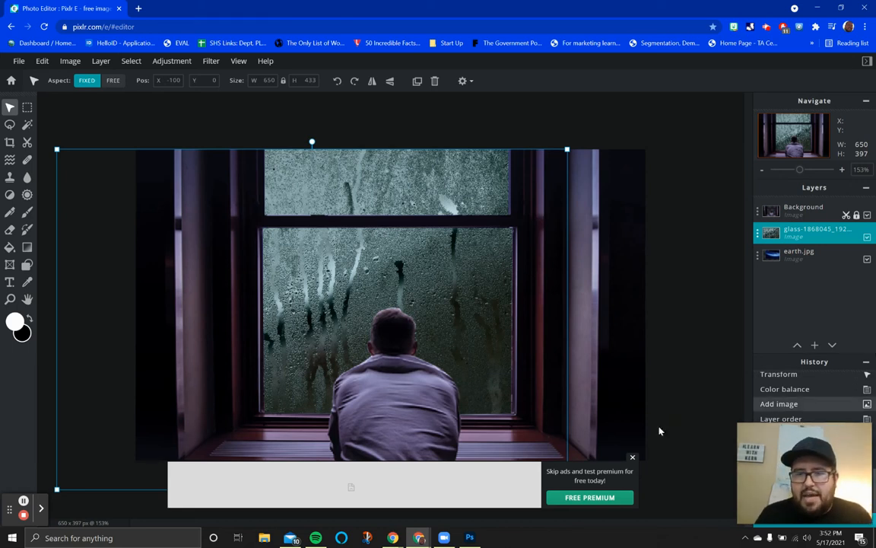
pyautogui.click(632, 456)
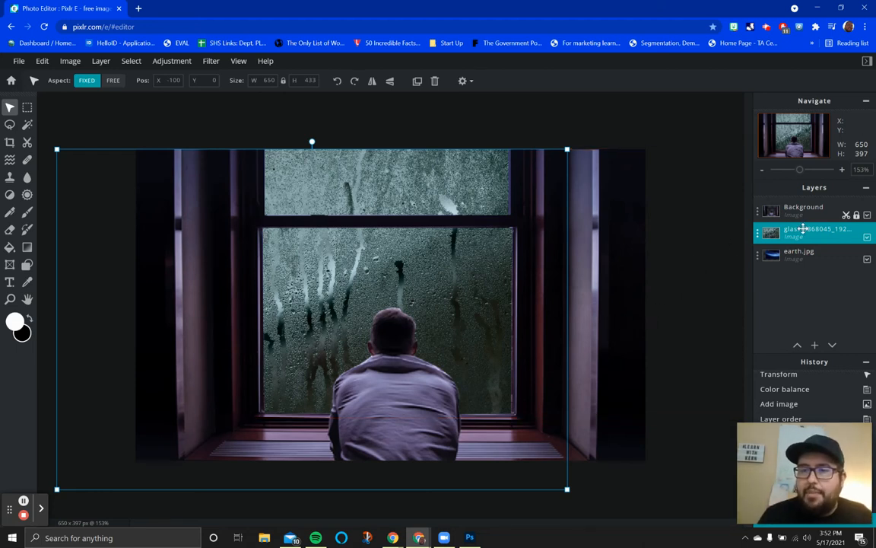
# Open the glass layer's settings and try the Multiply and Screen blend modes over the earth image.
pyautogui.click(758, 236)
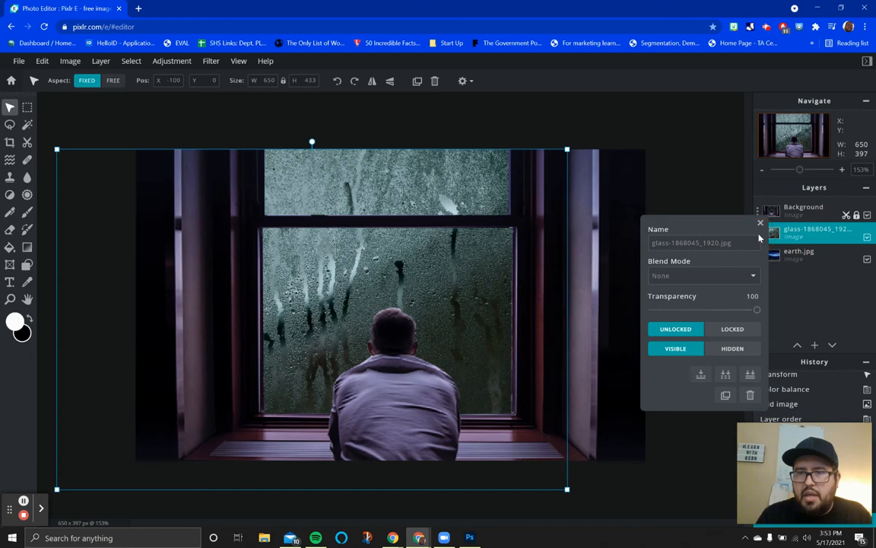
pyautogui.click(678, 277)
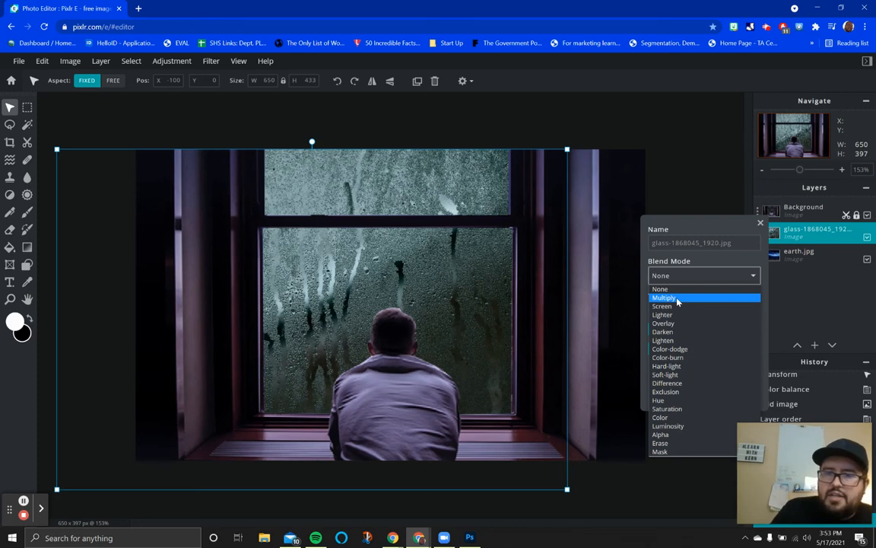
pyautogui.click(677, 299)
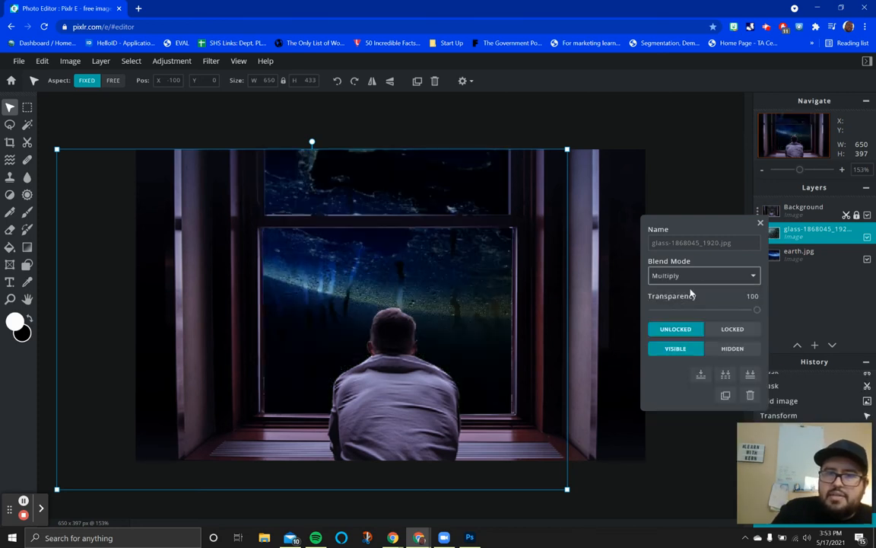
pyautogui.click(704, 276)
pyautogui.click(683, 306)
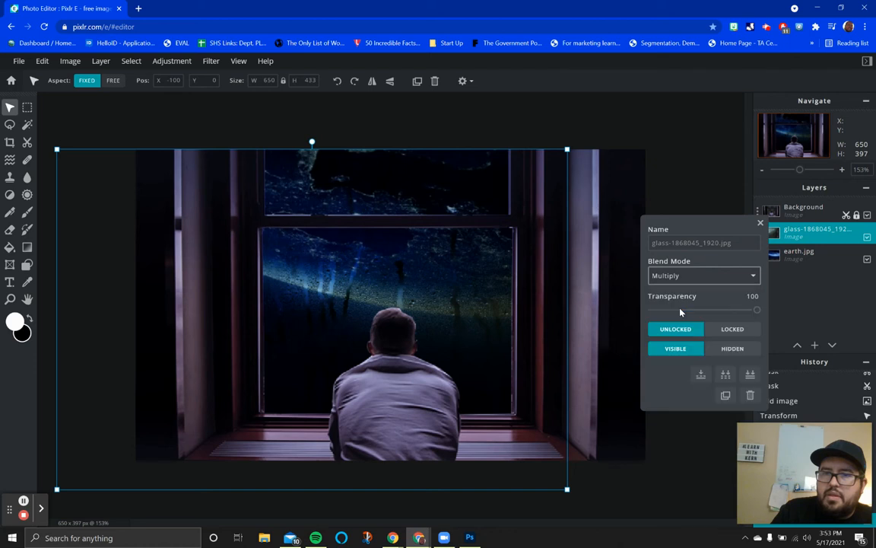
pyautogui.click(727, 277)
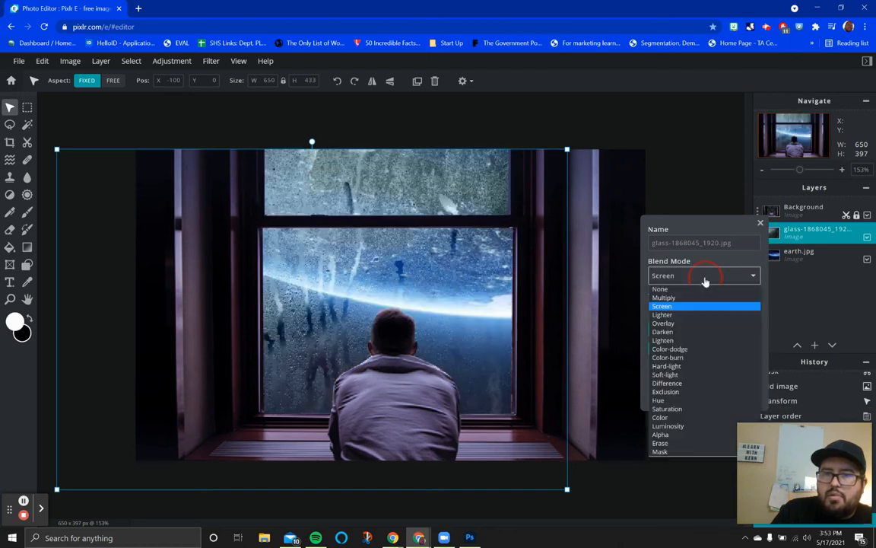
pyautogui.click(679, 305)
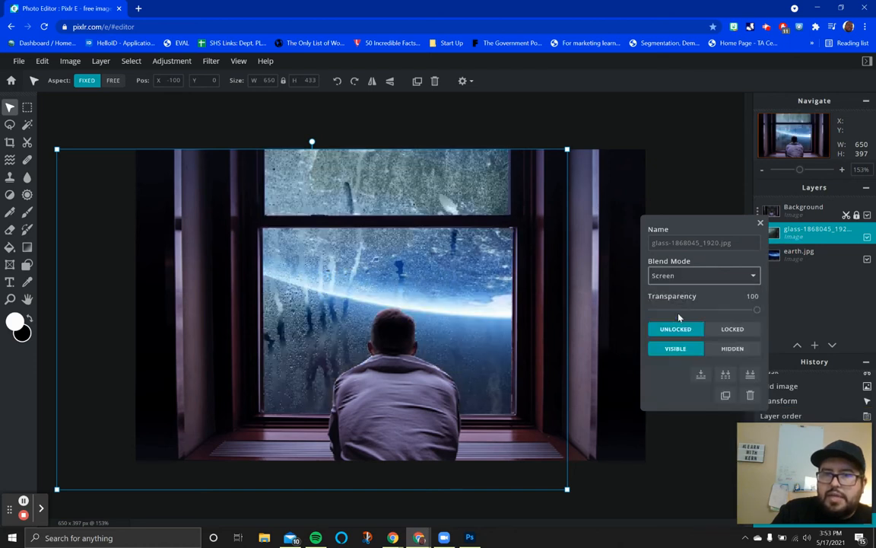
# Try the Lighter, Overlay, Darken and Lighten blend modes on the glass layer.
pyautogui.click(715, 277)
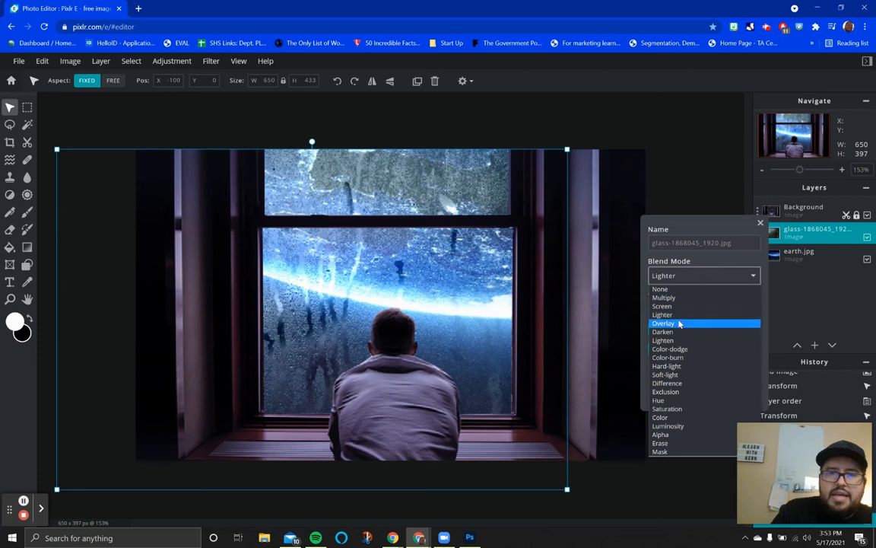
pyautogui.click(679, 323)
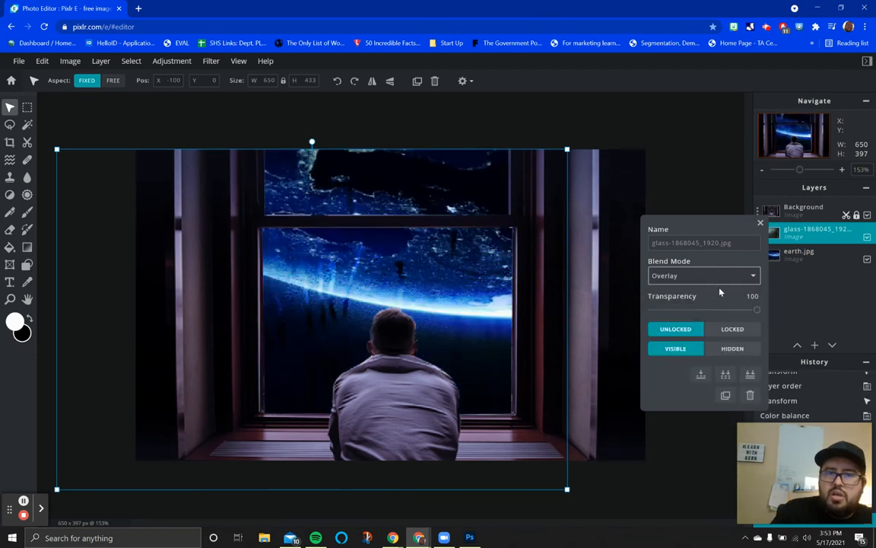
pyautogui.click(692, 281)
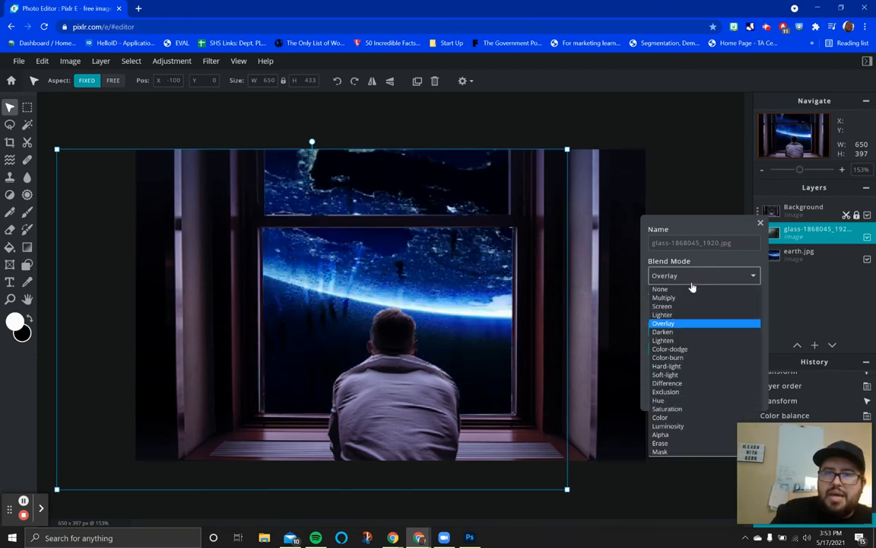
pyautogui.click(676, 332)
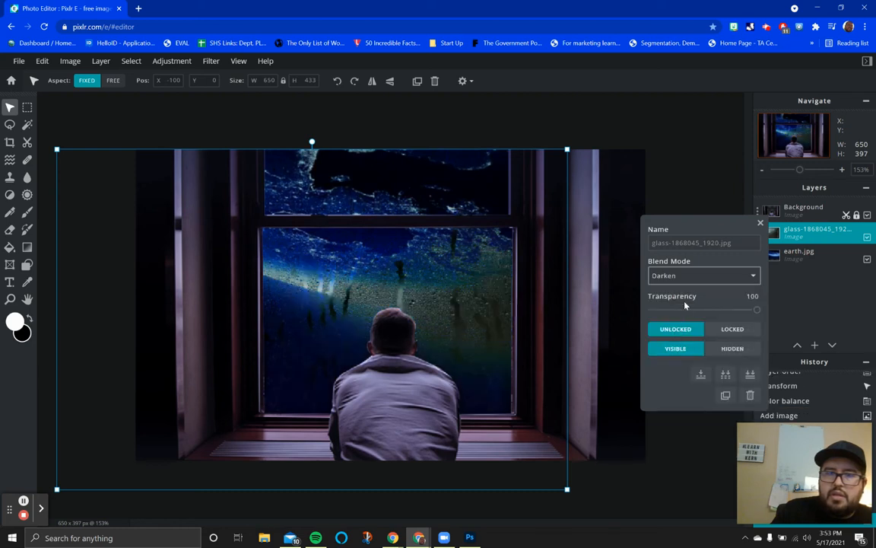
pyautogui.click(690, 278)
pyautogui.click(676, 340)
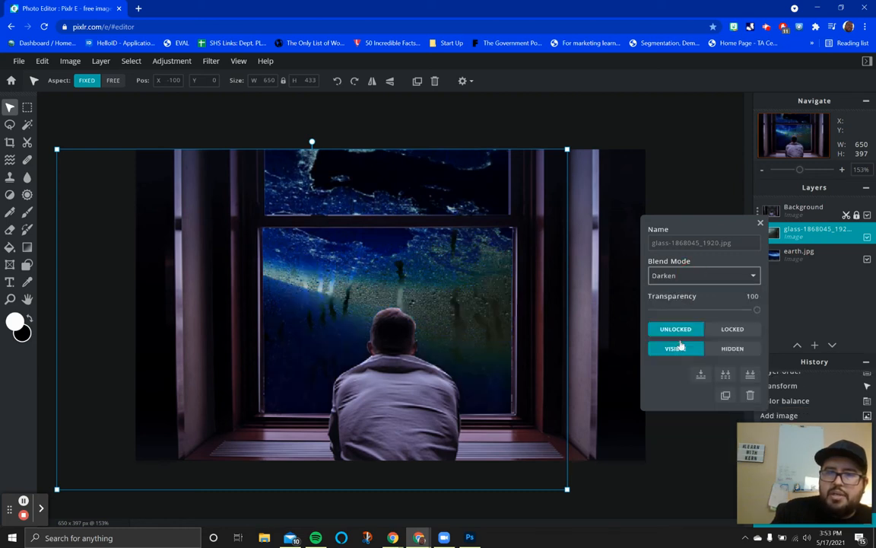
# Try the Color-dodge, Color-burn and Hard-light blend modes on the glass layer.
pyautogui.click(689, 279)
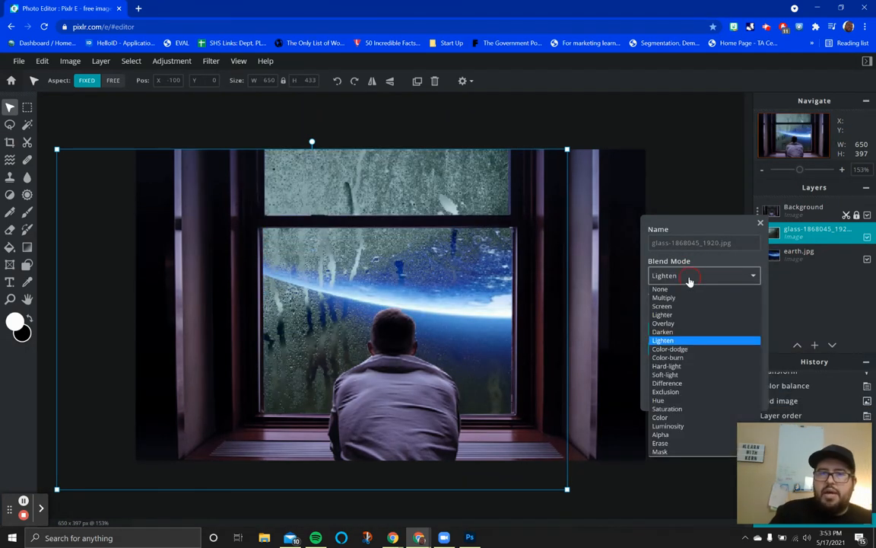
pyautogui.click(679, 348)
pyautogui.click(687, 277)
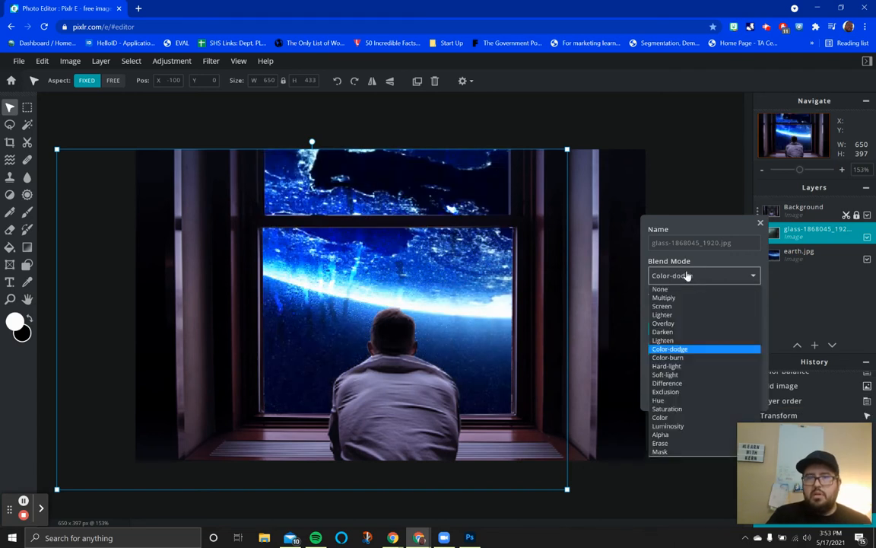
pyautogui.click(682, 357)
pyautogui.click(687, 277)
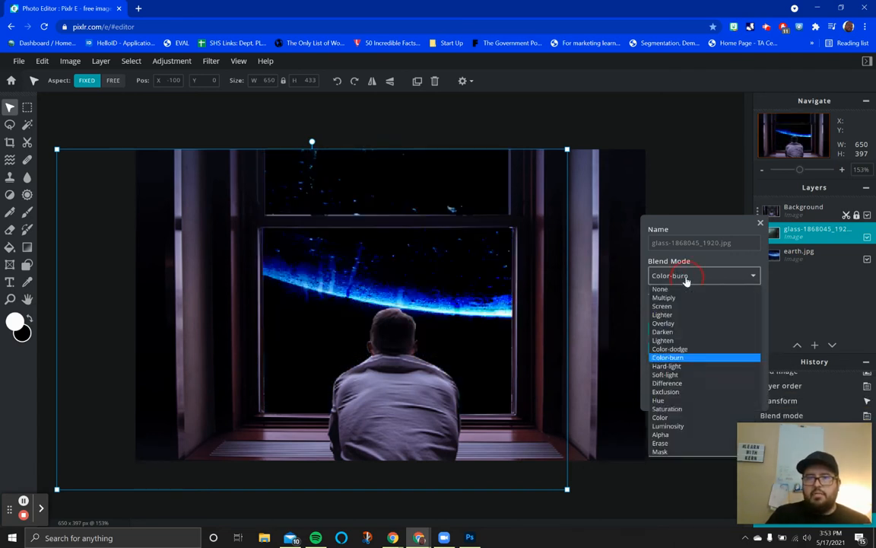
pyautogui.click(683, 365)
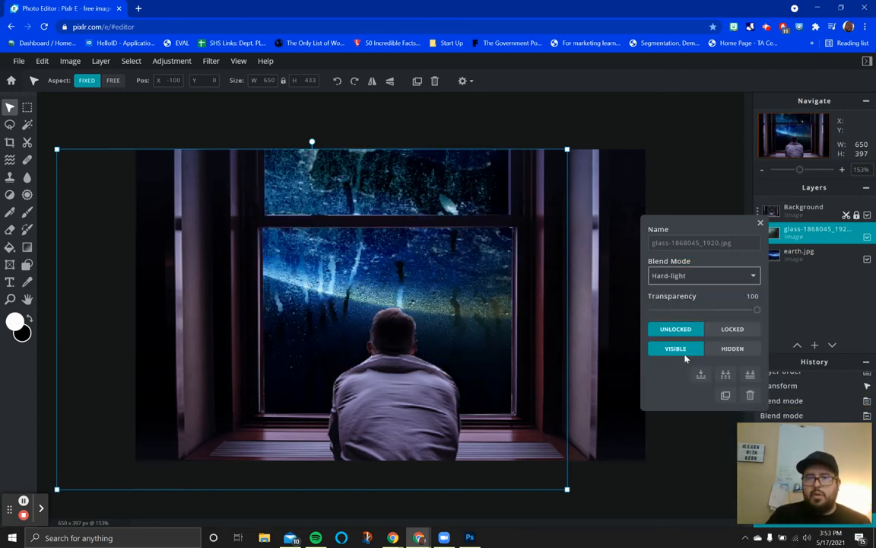
# Try the Soft-light, Difference and Exclusion blend modes on the glass layer.
pyautogui.click(682, 277)
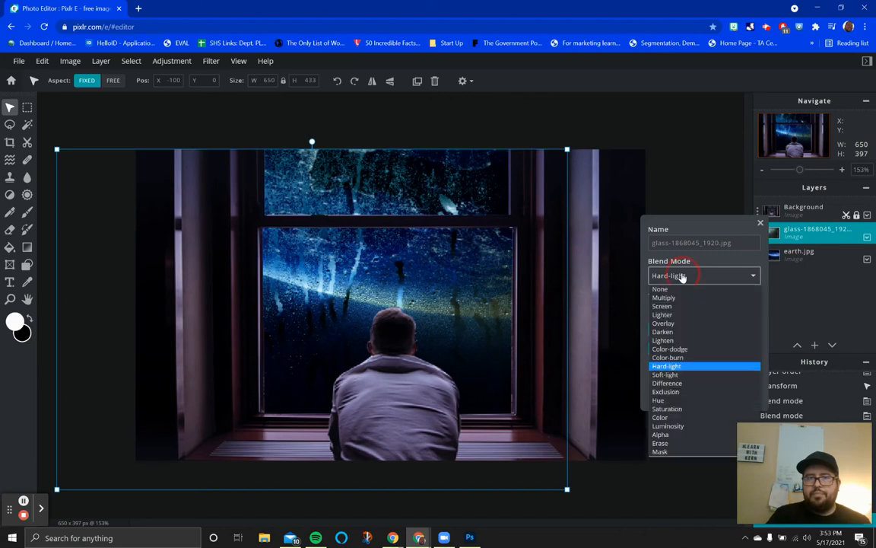
pyautogui.click(666, 375)
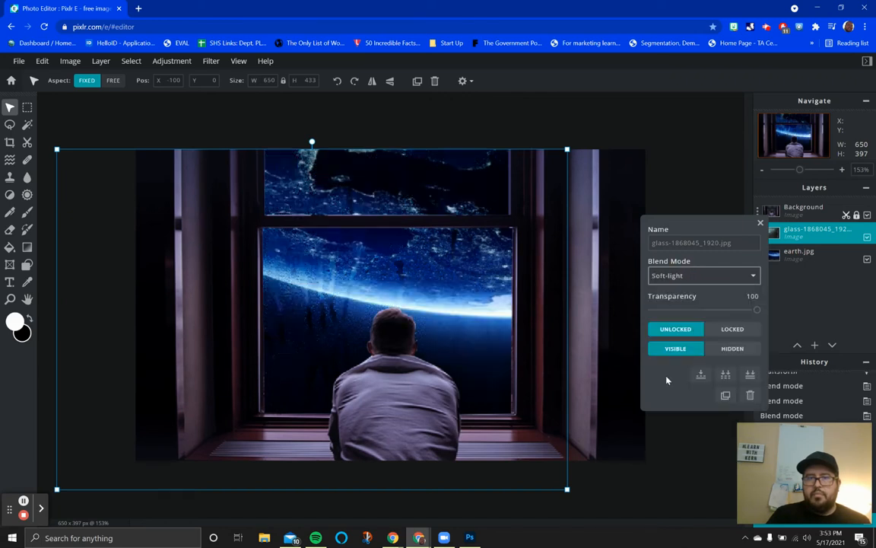
pyautogui.click(683, 278)
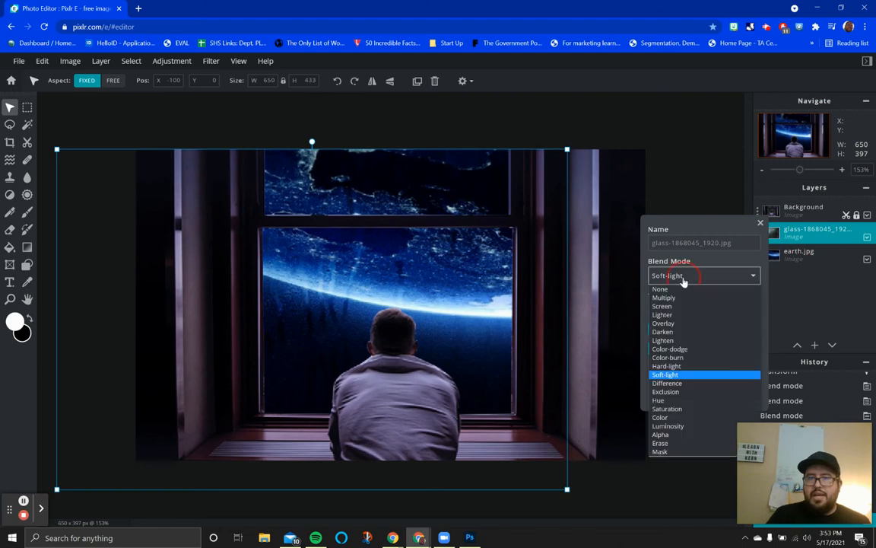
pyautogui.click(672, 383)
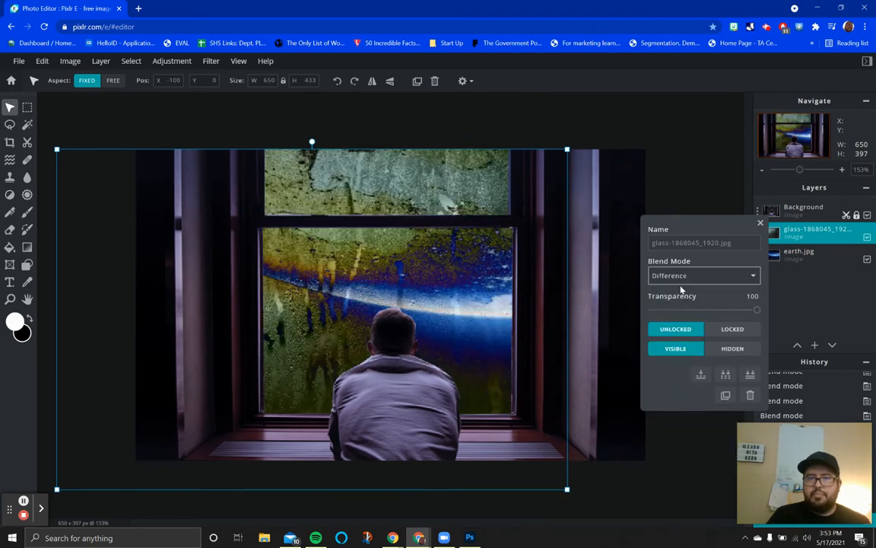
pyautogui.click(682, 277)
pyautogui.click(673, 393)
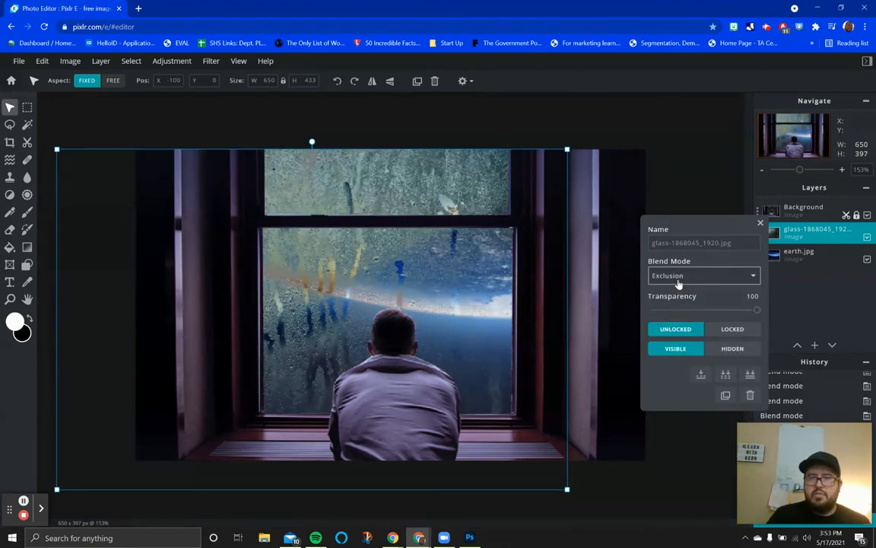
# Try the Hue, Saturation and Color blend modes on the glass layer.
pyautogui.click(678, 277)
pyautogui.click(671, 402)
pyautogui.click(677, 278)
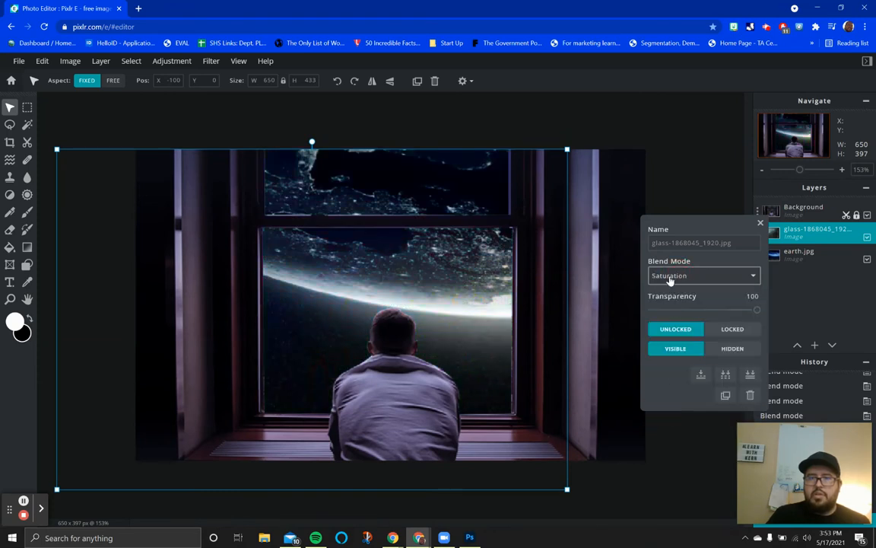
pyautogui.click(670, 280)
pyautogui.click(674, 418)
# Try the Alpha and Mask blend modes on the glass layer.
pyautogui.click(689, 277)
pyautogui.click(663, 432)
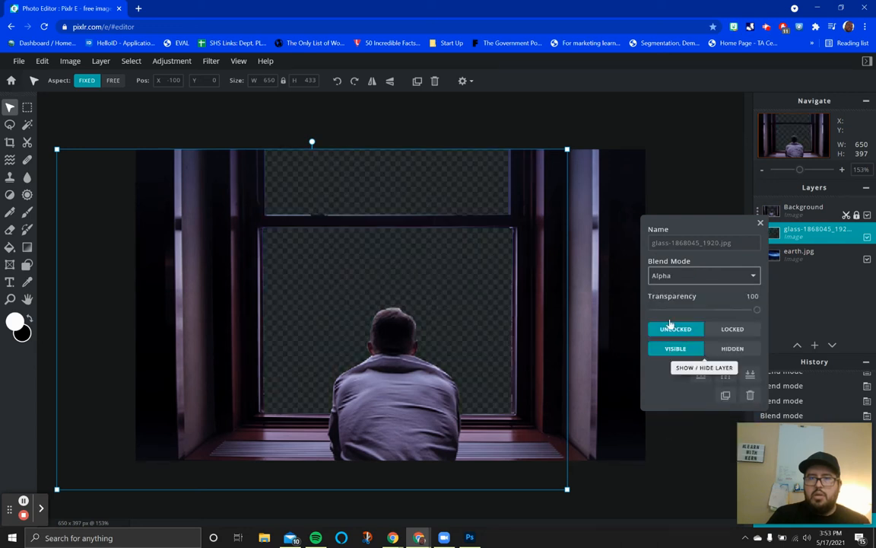
pyautogui.click(675, 278)
pyautogui.click(678, 451)
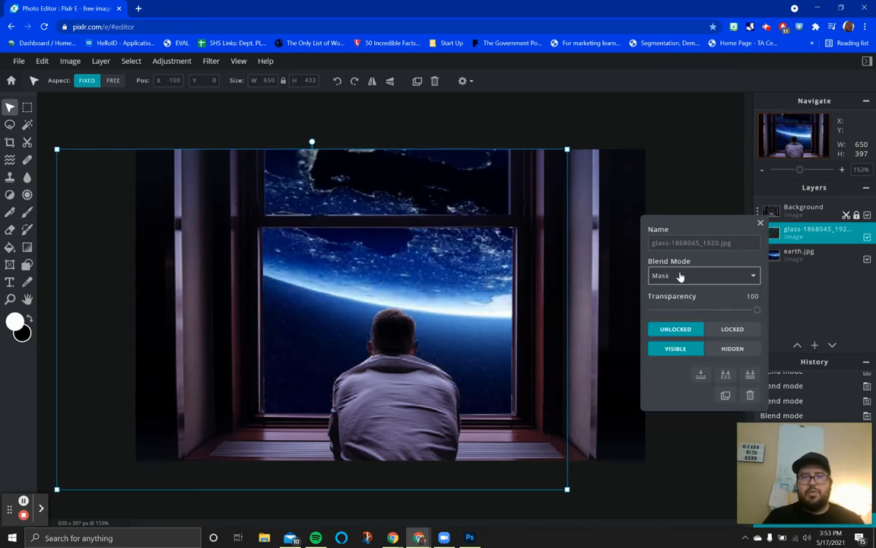
# Set the glass layer's blend mode to Screen with a transparency of 53 and close its settings.
pyautogui.click(680, 277)
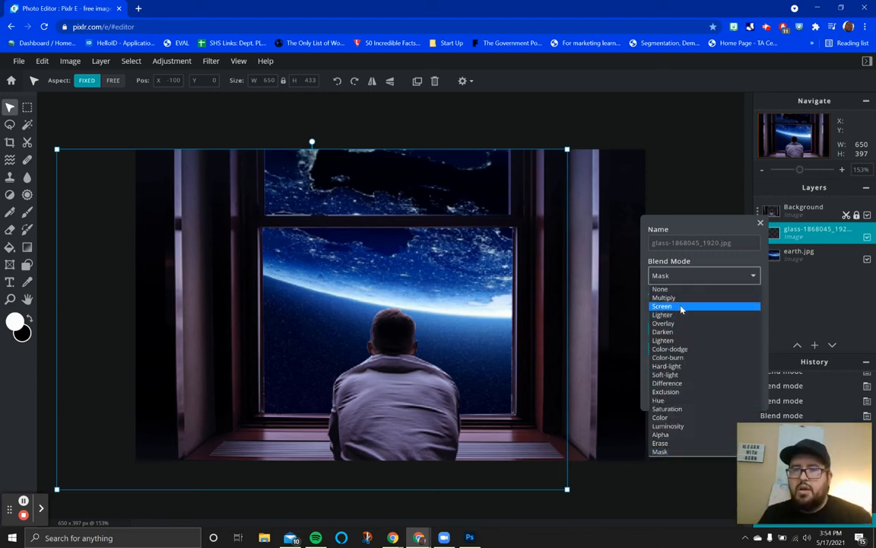
pyautogui.click(681, 308)
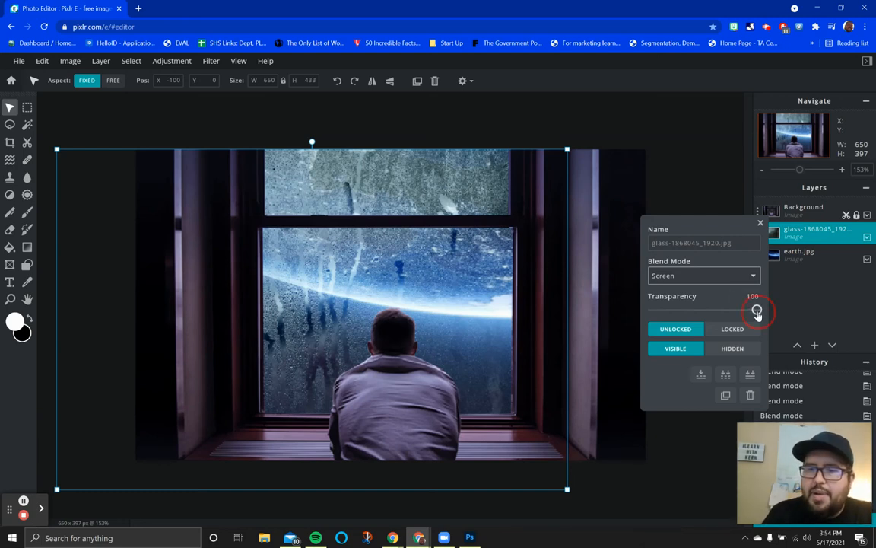
pyautogui.moveTo(751, 312); pyautogui.dragTo(713, 310)
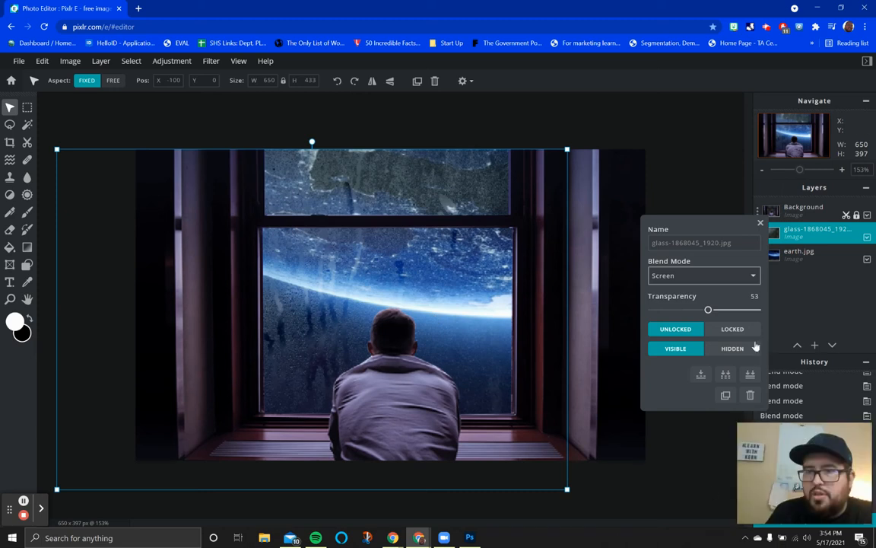
pyautogui.click(761, 225)
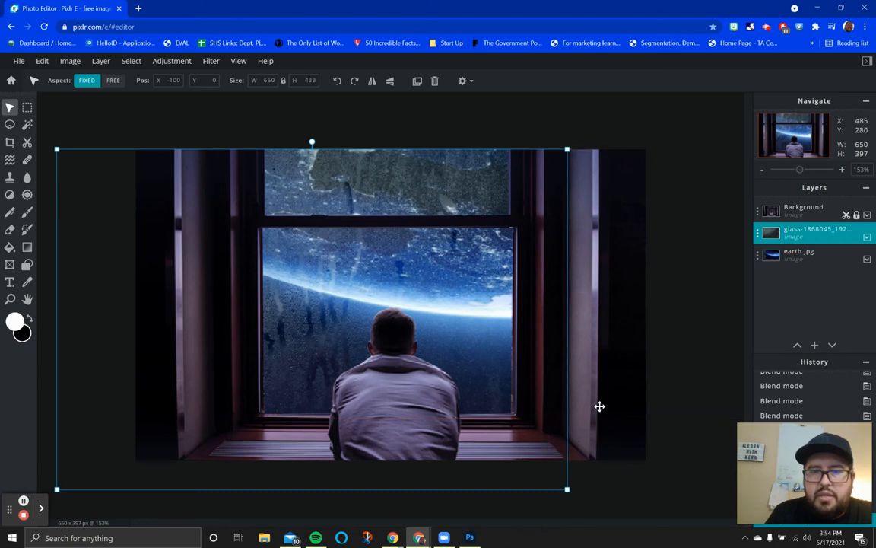
# Select the Background layer and set the Dodge / Burn tool to darken midtones at strength 19.
pyautogui.scroll(-1, 644, 362)
pyautogui.scroll(2, 644, 362)
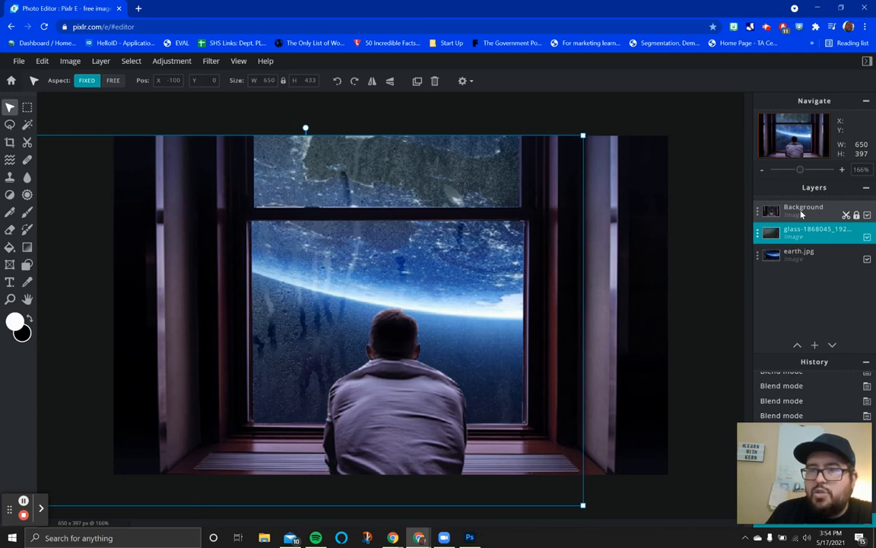
pyautogui.click(807, 213)
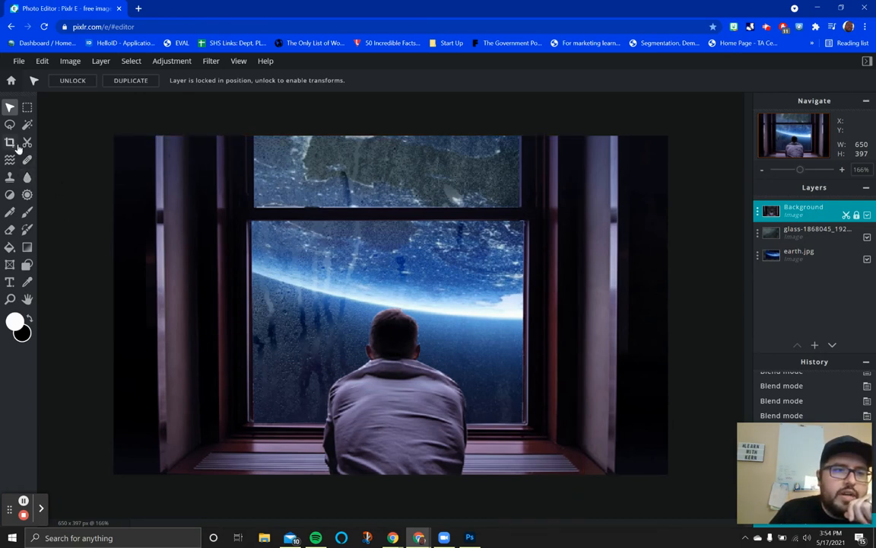
pyautogui.click(27, 177)
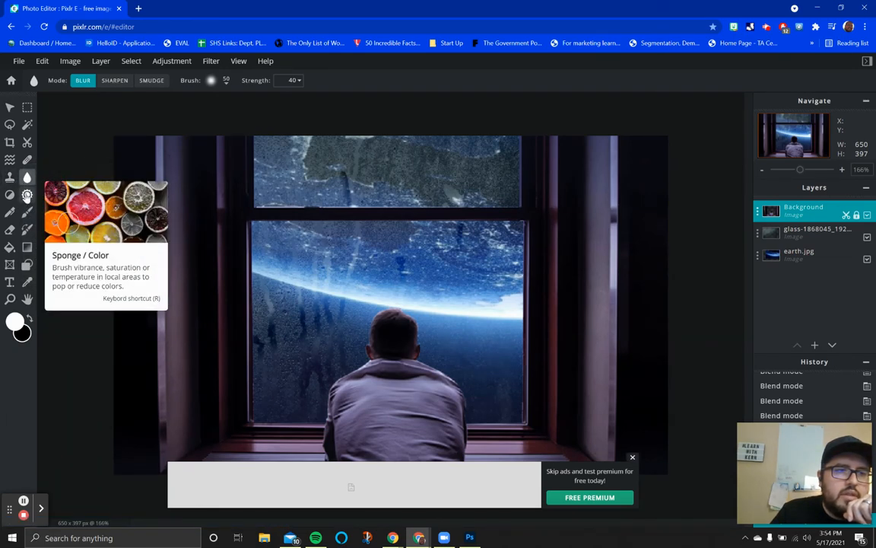
pyautogui.click(26, 195)
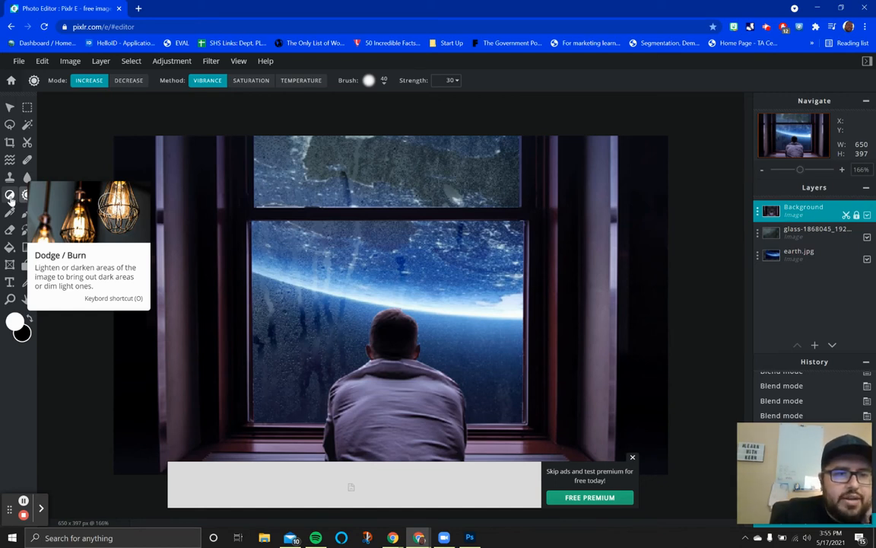
pyautogui.click(10, 196)
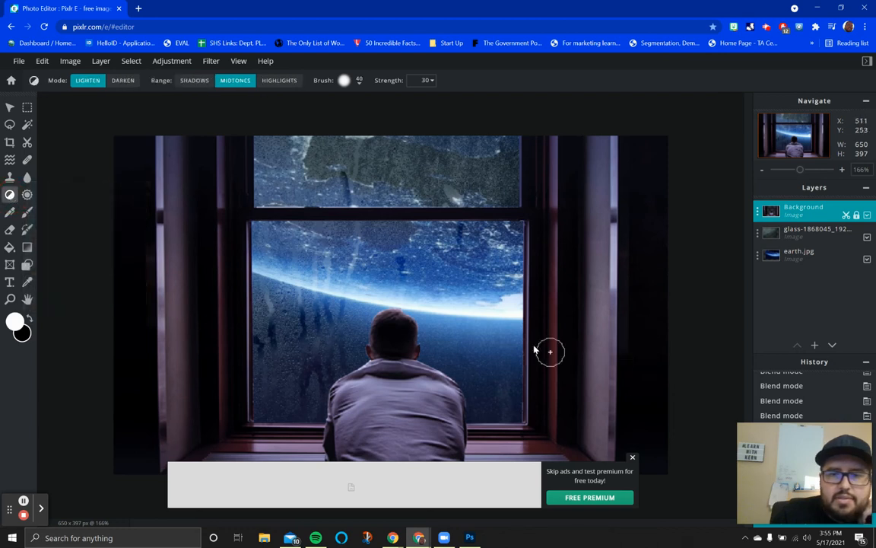
pyautogui.scroll(-1, 530, 346)
pyautogui.click(632, 458)
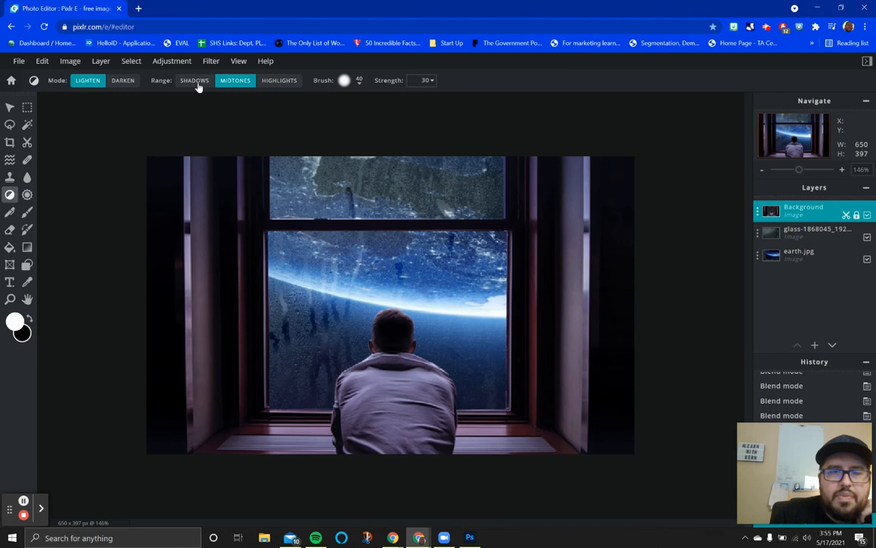
pyautogui.click(121, 84)
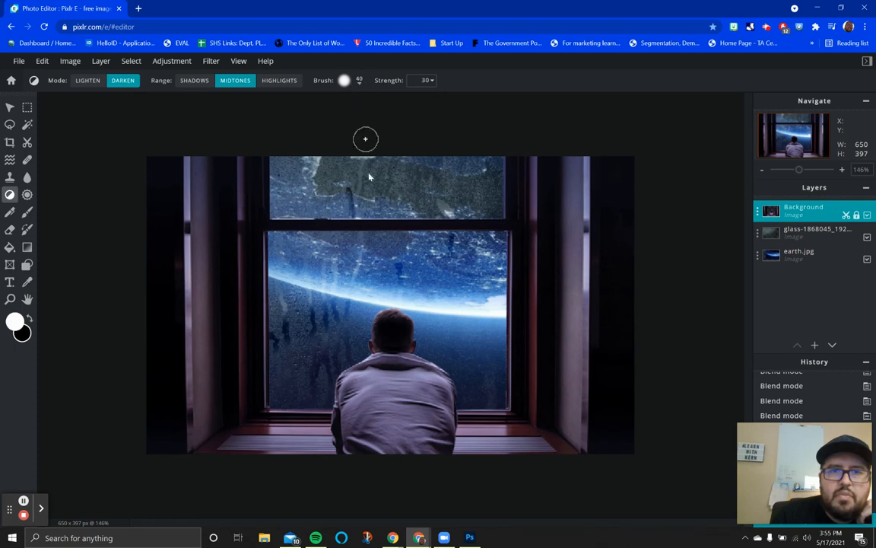
pyautogui.click(431, 81)
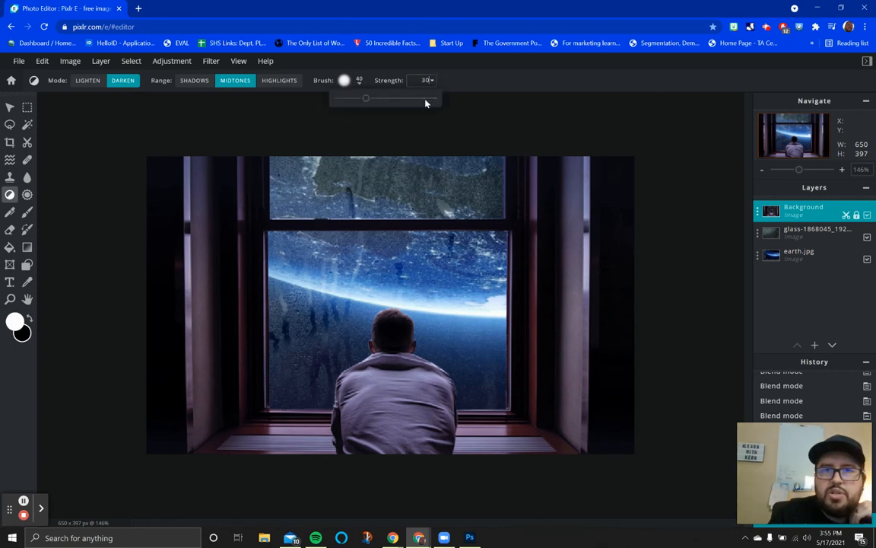
pyautogui.moveTo(365, 101); pyautogui.dragTo(357, 102)
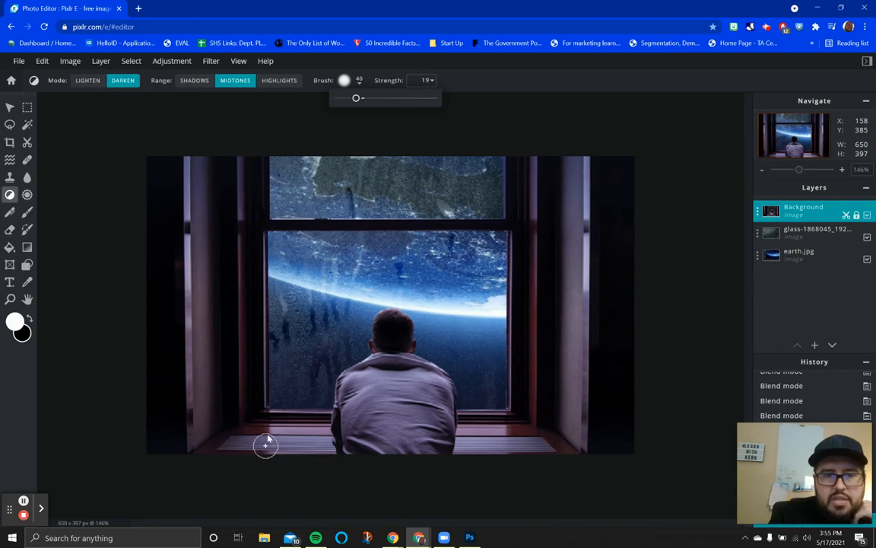
# Darken the midtones on the wall panels on both sides of the window and on the man's shirt.
pyautogui.moveTo(225, 367)
pyautogui.mouseDown()
pyautogui.moveTo(245, 356)
pyautogui.moveTo(244, 407)
pyautogui.moveTo(249, 270)
pyautogui.moveTo(242, 346)
pyautogui.moveTo(239, 201)
pyautogui.moveTo(230, 311)
pyautogui.moveTo(239, 263)
pyautogui.moveTo(253, 276)
pyautogui.moveTo(233, 159)
pyautogui.moveTo(180, 166)
pyautogui.moveTo(182, 283)
pyautogui.moveTo(189, 180)
pyautogui.moveTo(195, 326)
pyautogui.moveTo(174, 258)
pyautogui.moveTo(190, 272)
pyautogui.moveTo(192, 249)
pyautogui.moveTo(192, 285)
pyautogui.moveTo(187, 207)
pyautogui.mouseUp()
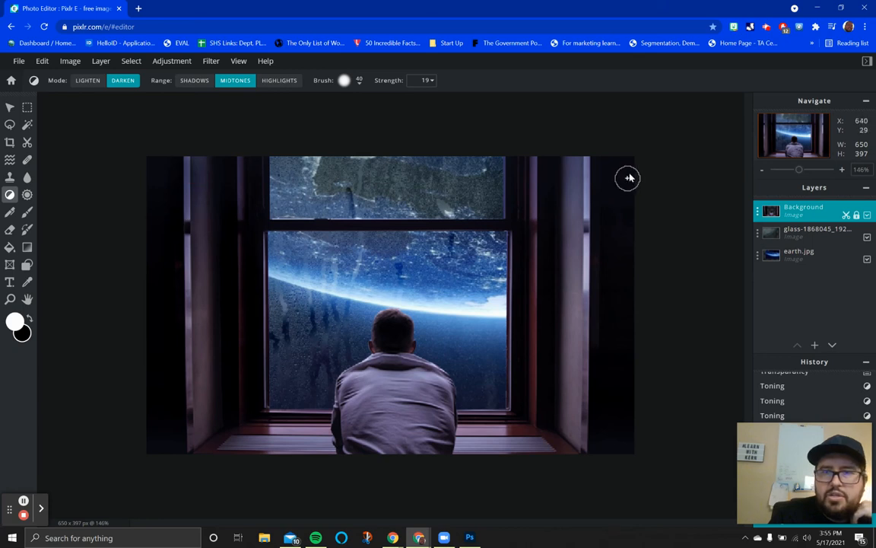
pyautogui.moveTo(582, 174)
pyautogui.mouseDown()
pyautogui.moveTo(577, 263)
pyautogui.moveTo(576, 197)
pyautogui.moveTo(581, 253)
pyautogui.moveTo(586, 210)
pyautogui.moveTo(588, 252)
pyautogui.moveTo(590, 197)
pyautogui.moveTo(592, 288)
pyautogui.moveTo(580, 229)
pyautogui.moveTo(590, 359)
pyautogui.moveTo(591, 305)
pyautogui.moveTo(586, 389)
pyautogui.moveTo(571, 273)
pyautogui.moveTo(579, 400)
pyautogui.moveTo(584, 270)
pyautogui.mouseUp()
pyautogui.moveTo(381, 386)
pyautogui.mouseDown()
pyautogui.moveTo(393, 394)
pyautogui.moveTo(346, 413)
pyautogui.mouseUp()
pyautogui.moveTo(425, 403)
pyautogui.mouseDown()
pyautogui.moveTo(423, 373)
pyautogui.moveTo(392, 357)
pyautogui.moveTo(318, 392)
pyautogui.moveTo(388, 356)
pyautogui.moveTo(339, 396)
pyautogui.moveTo(376, 362)
pyautogui.moveTo(390, 378)
pyautogui.moveTo(418, 368)
pyautogui.moveTo(456, 409)
pyautogui.moveTo(418, 372)
pyautogui.moveTo(441, 363)
pyautogui.moveTo(439, 438)
pyautogui.moveTo(444, 419)
pyautogui.moveTo(432, 396)
pyautogui.moveTo(387, 428)
pyautogui.moveTo(343, 436)
pyautogui.mouseUp()
pyautogui.moveTo(401, 416)
pyautogui.mouseDown()
pyautogui.moveTo(413, 445)
pyautogui.moveTo(432, 367)
pyautogui.moveTo(442, 372)
pyautogui.moveTo(435, 371)
pyautogui.moveTo(451, 390)
pyautogui.moveTo(355, 368)
pyautogui.moveTo(342, 373)
pyautogui.moveTo(350, 373)
pyautogui.moveTo(350, 400)
pyautogui.moveTo(280, 438)
pyautogui.moveTo(296, 448)
pyautogui.moveTo(274, 443)
pyautogui.moveTo(323, 437)
pyautogui.moveTo(276, 426)
pyautogui.moveTo(430, 449)
pyautogui.moveTo(448, 430)
pyautogui.moveTo(532, 438)
pyautogui.moveTo(501, 433)
pyautogui.moveTo(472, 444)
pyautogui.mouseUp()
# Lighten the midtones along the lower window frame and the windowsill on both sides of the man.
pyautogui.click(89, 81)
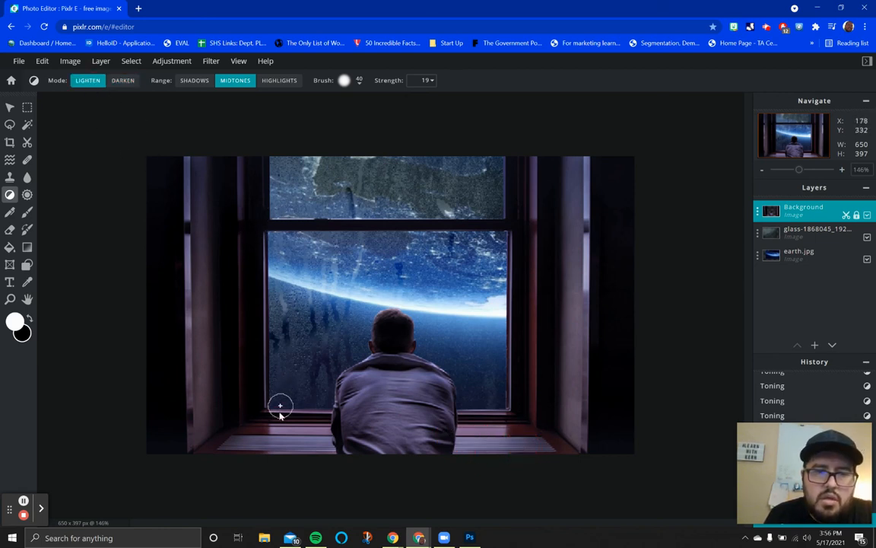
pyautogui.moveTo(277, 412)
pyautogui.mouseDown()
pyautogui.moveTo(326, 415)
pyautogui.moveTo(308, 408)
pyautogui.moveTo(334, 406)
pyautogui.moveTo(268, 405)
pyautogui.moveTo(329, 416)
pyautogui.moveTo(257, 409)
pyautogui.moveTo(330, 416)
pyautogui.mouseUp()
pyautogui.moveTo(469, 411)
pyautogui.mouseDown()
pyautogui.moveTo(499, 413)
pyautogui.moveTo(454, 415)
pyautogui.moveTo(522, 420)
pyautogui.mouseUp()
pyautogui.moveTo(457, 437)
pyautogui.mouseDown()
pyautogui.moveTo(493, 432)
pyautogui.moveTo(270, 432)
pyautogui.moveTo(300, 428)
pyautogui.moveTo(309, 439)
pyautogui.moveTo(317, 428)
pyautogui.moveTo(301, 445)
pyautogui.moveTo(270, 436)
pyautogui.mouseUp()
pyautogui.moveTo(491, 449); pyautogui.dragTo(498, 433)
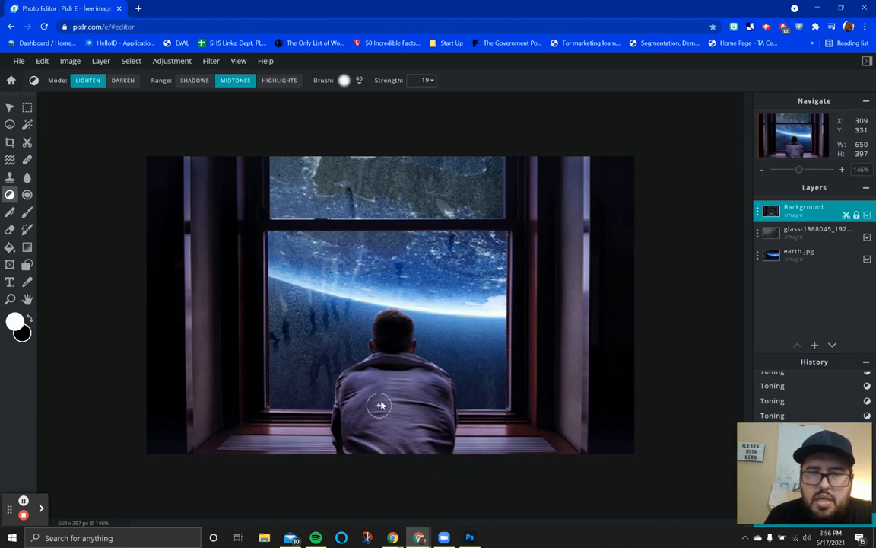
# Switch the Dodge / Burn tool to darken shadows, try it on the man's shirt and undo that stroke.
pyautogui.click(121, 82)
pyautogui.click(194, 79)
pyautogui.moveTo(422, 409)
pyautogui.mouseDown()
pyautogui.moveTo(384, 430)
pyautogui.moveTo(428, 445)
pyautogui.mouseUp()
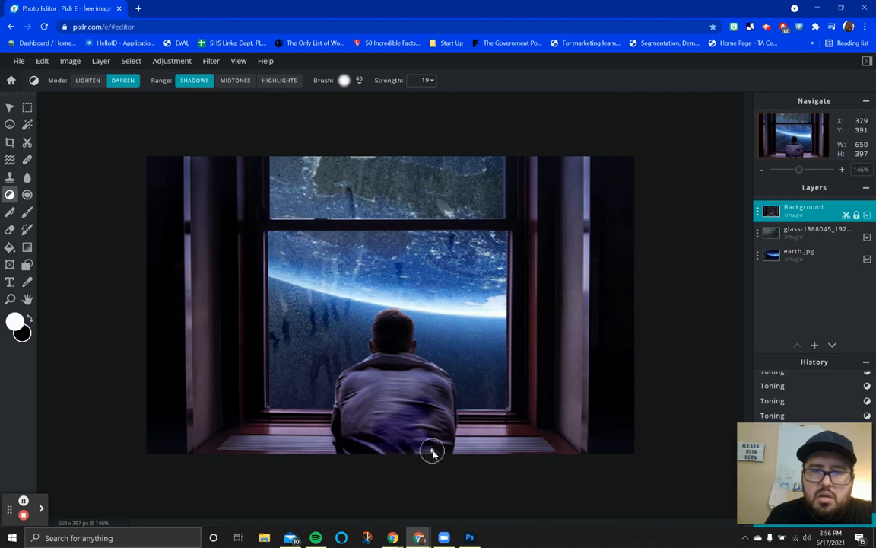
pyautogui.hotkey('ctrl', 'z')
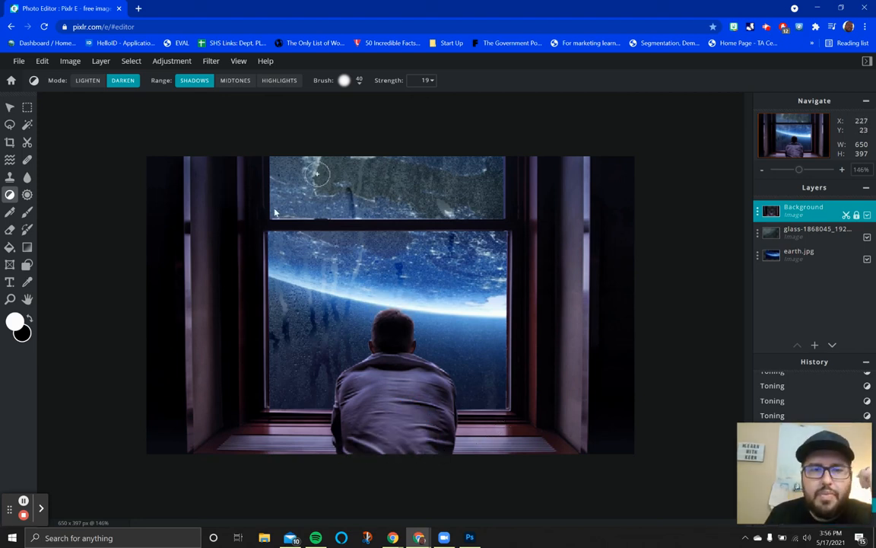
# Darken the shadows on the wall panels on both sides of the window and along the windowsill.
pyautogui.moveTo(182, 357)
pyautogui.mouseDown()
pyautogui.moveTo(182, 169)
pyautogui.moveTo(183, 395)
pyautogui.moveTo(192, 303)
pyautogui.moveTo(182, 167)
pyautogui.moveTo(219, 452)
pyautogui.moveTo(191, 163)
pyautogui.moveTo(207, 473)
pyautogui.moveTo(201, 365)
pyautogui.mouseUp()
pyautogui.moveTo(547, 220)
pyautogui.mouseDown()
pyautogui.moveTo(579, 141)
pyautogui.moveTo(571, 428)
pyautogui.moveTo(588, 348)
pyautogui.moveTo(579, 385)
pyautogui.moveTo(590, 156)
pyautogui.moveTo(567, 247)
pyautogui.moveTo(565, 520)
pyautogui.mouseUp()
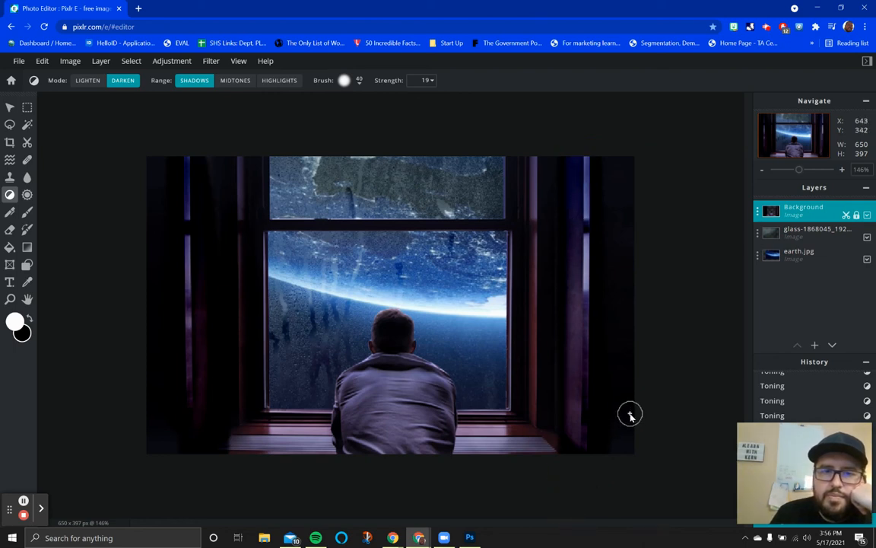
pyautogui.moveTo(280, 404)
pyautogui.mouseDown()
pyautogui.moveTo(245, 409)
pyautogui.moveTo(226, 427)
pyautogui.moveTo(280, 467)
pyautogui.moveTo(223, 431)
pyautogui.moveTo(276, 469)
pyautogui.moveTo(297, 472)
pyautogui.mouseUp()
pyautogui.moveTo(489, 468)
pyautogui.mouseDown()
pyautogui.moveTo(554, 410)
pyautogui.moveTo(499, 458)
pyautogui.moveTo(547, 422)
pyautogui.moveTo(563, 432)
pyautogui.moveTo(530, 424)
pyautogui.moveTo(562, 342)
pyautogui.moveTo(549, 428)
pyautogui.mouseUp()
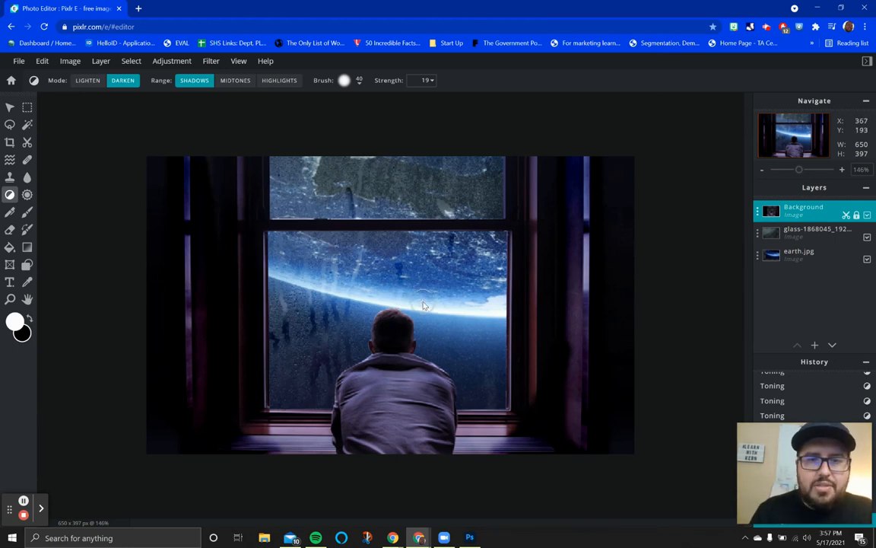
# Select the earth.jpg layer and open the image save settings, trying the PXZ format before choosing PNG as the file type.
pyautogui.click(820, 262)
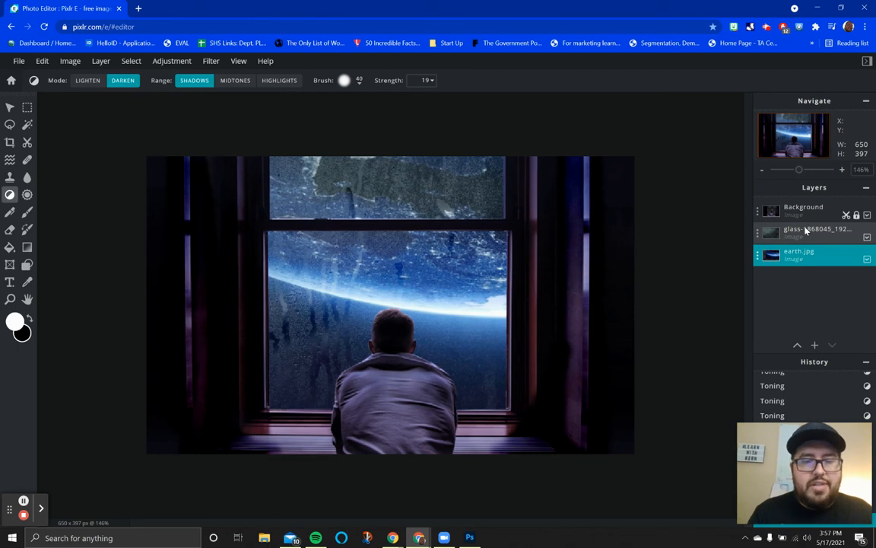
pyautogui.click(19, 62)
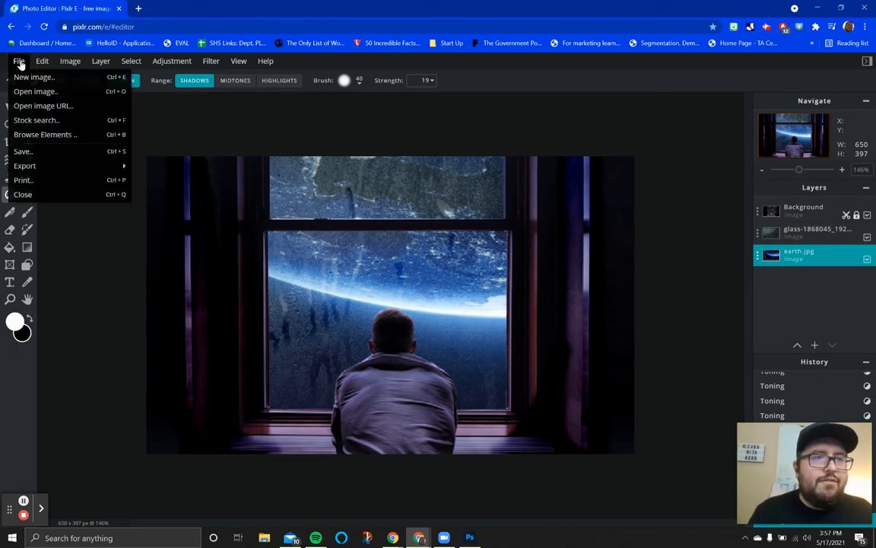
pyautogui.click(25, 152)
pyautogui.click(707, 221)
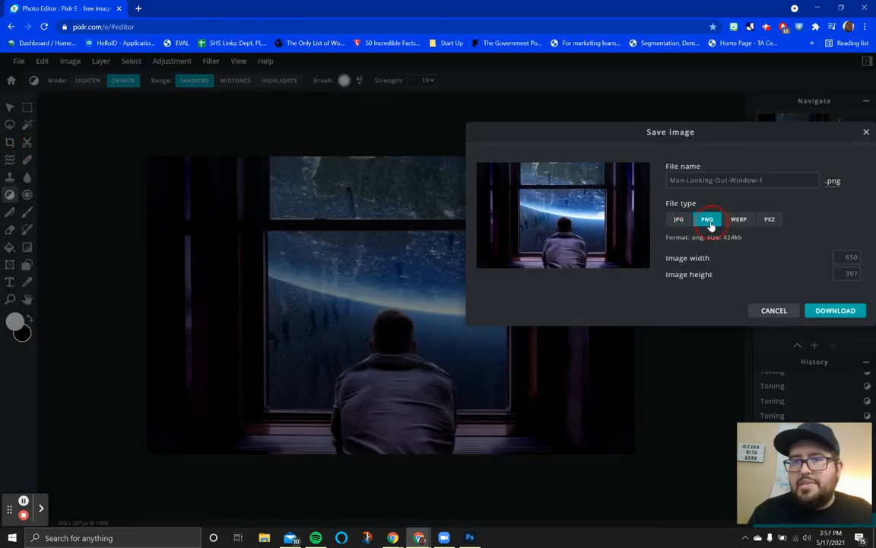
pyautogui.moveTo(782, 180); pyautogui.dragTo(579, 182)
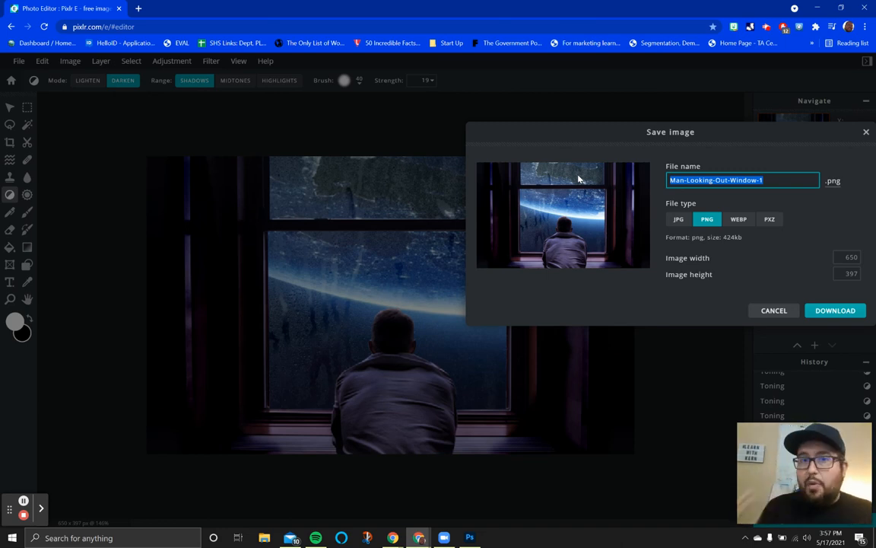
pyautogui.click(773, 221)
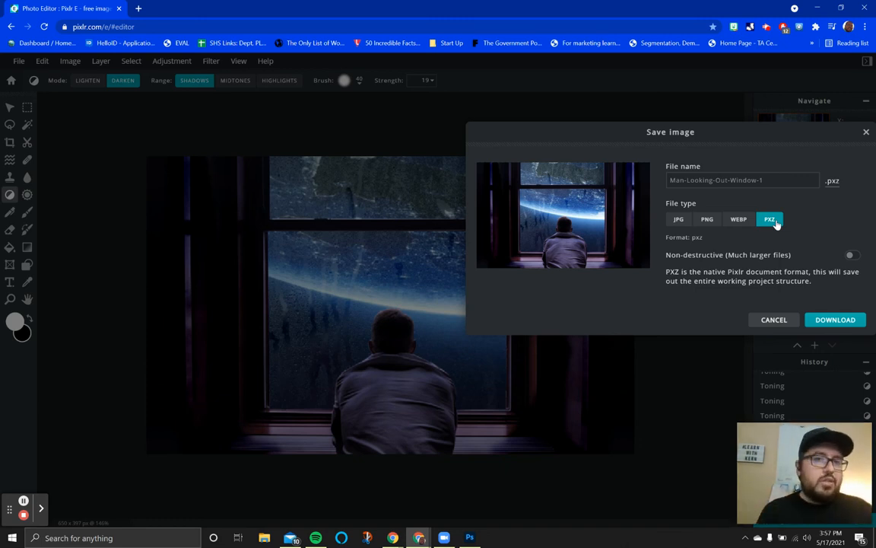
pyautogui.click(707, 220)
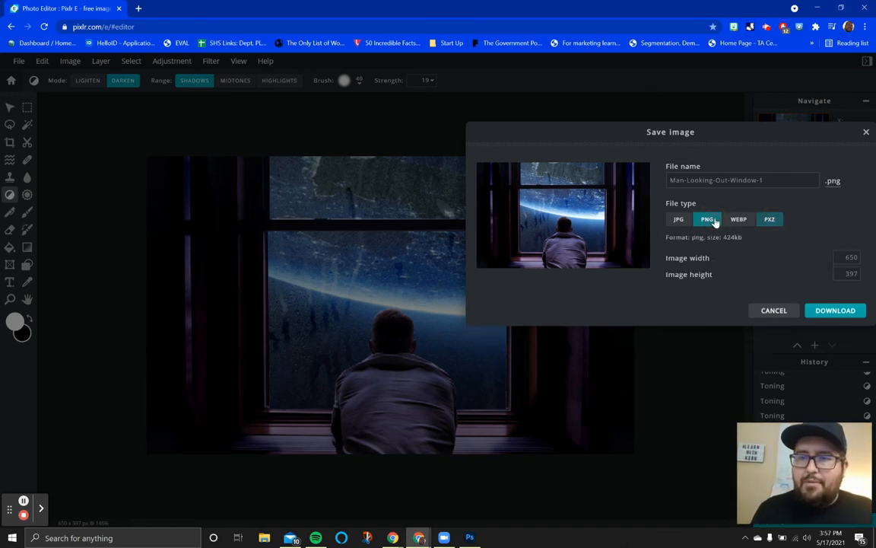
# Name the file "Man in Space", download it as a PNG and close the save dialog.
pyautogui.click(787, 177)
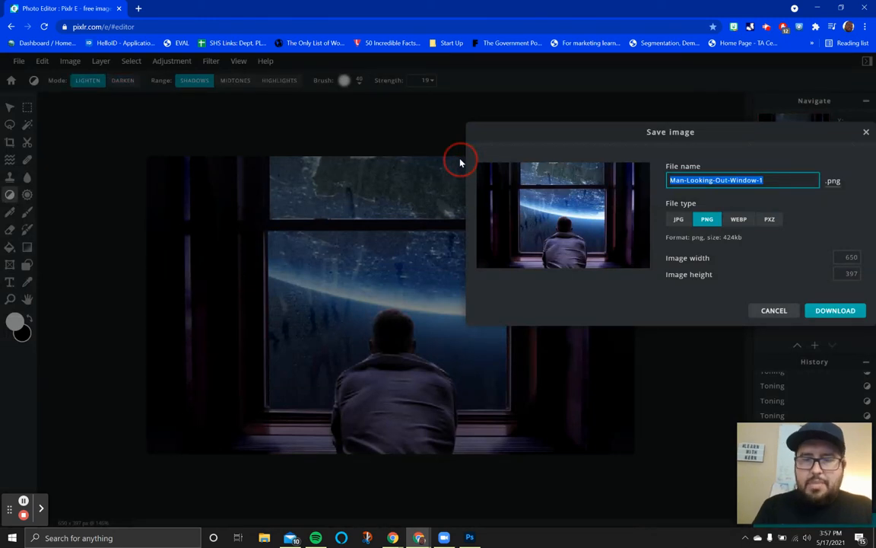
pyautogui.write('Man in Space')
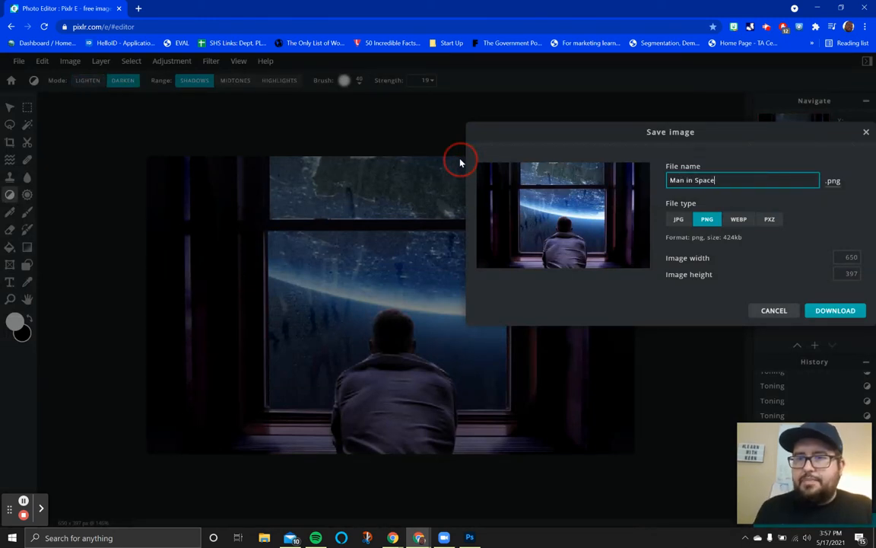
pyautogui.click(817, 309)
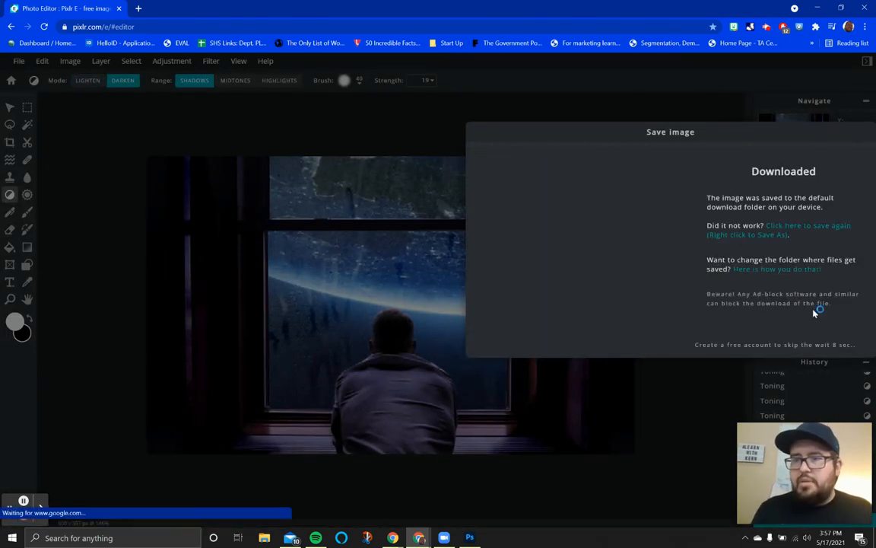
pyautogui.moveTo(813, 133); pyautogui.dragTo(628, 138)
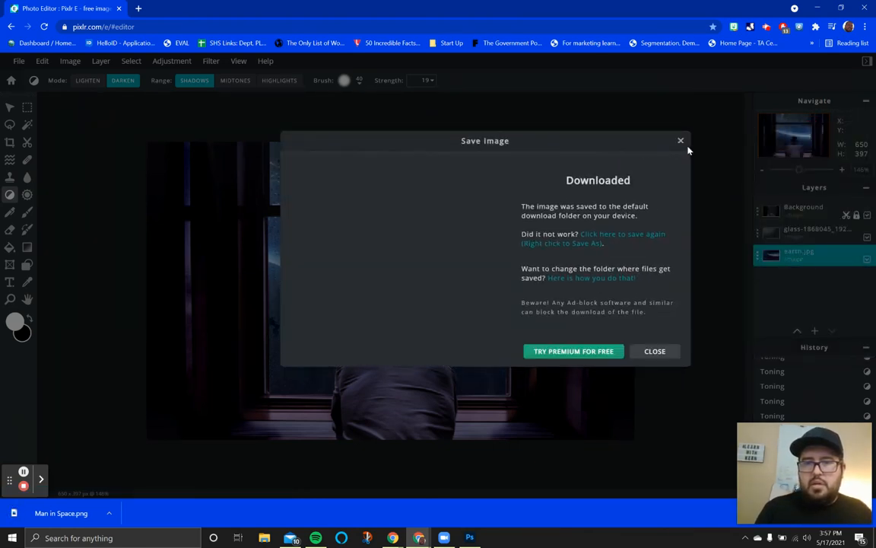
pyautogui.click(653, 354)
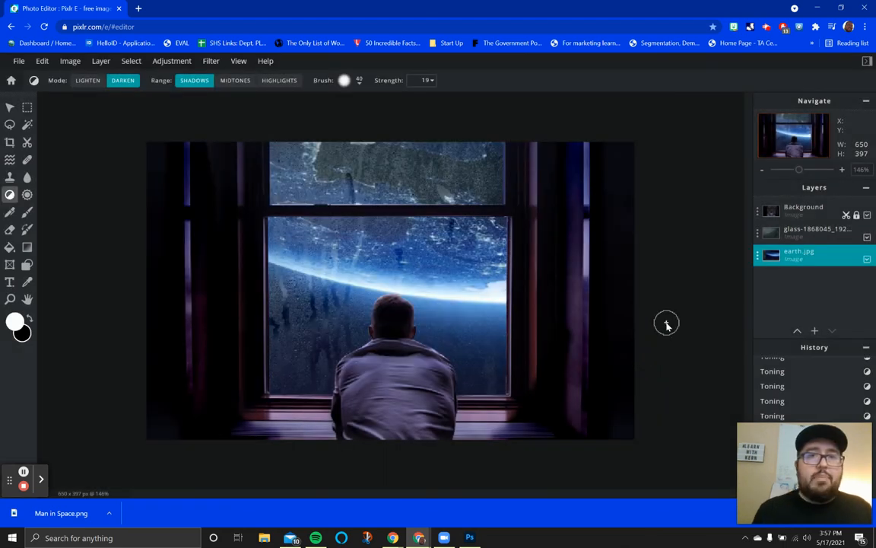